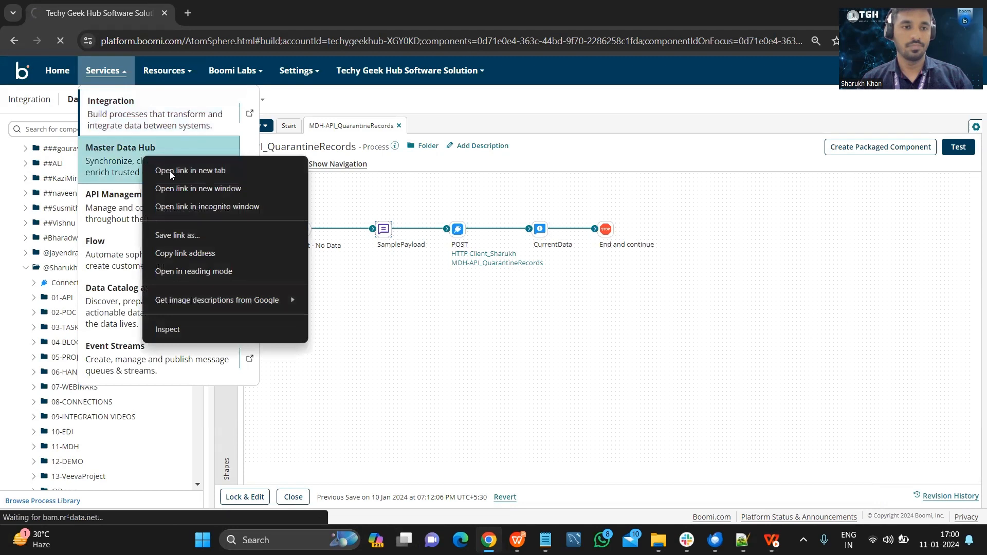
# Open Master Data Hub in a new browser tab while returning the original tab to the integration process.
pyautogui.click(171, 170)
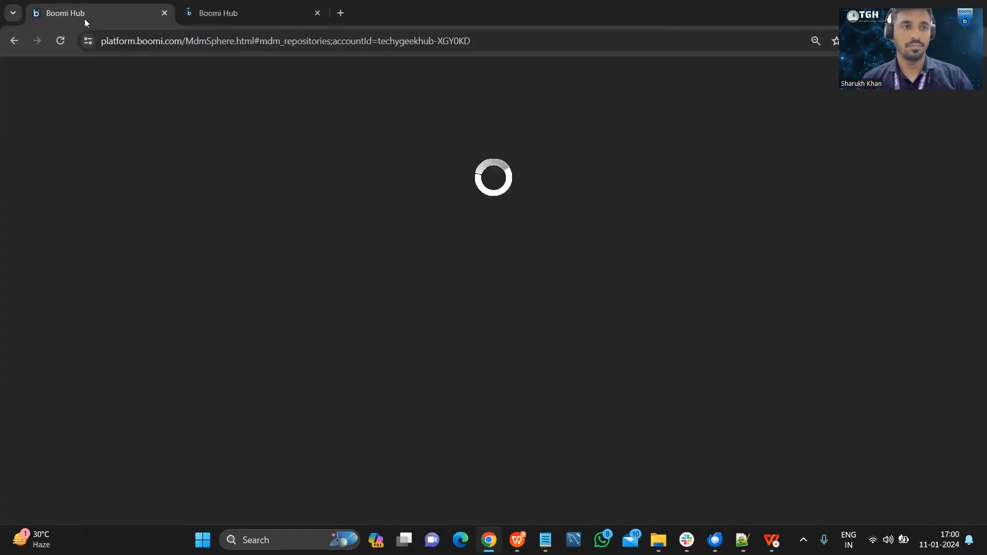
pyautogui.click(16, 41)
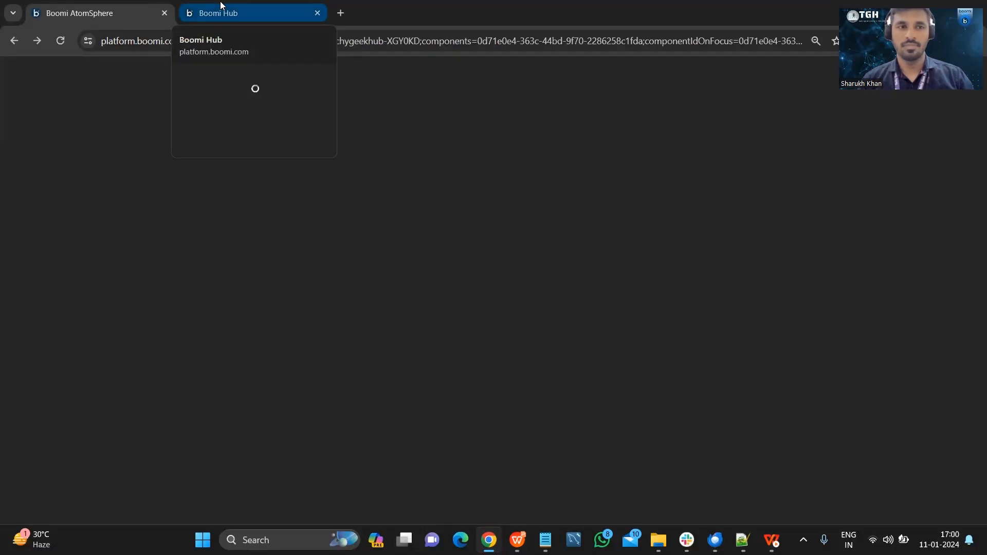
pyautogui.click(221, 5)
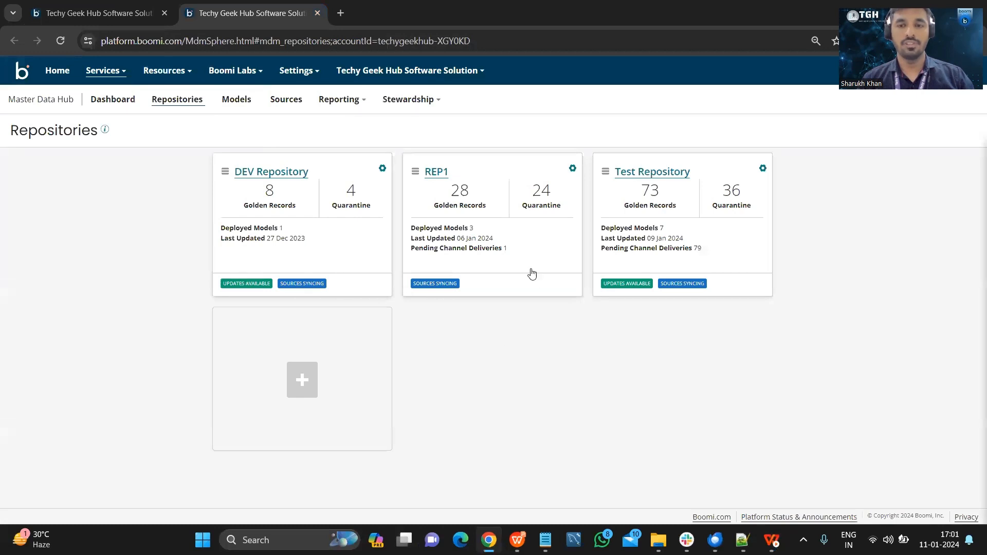
# View the MDH01_SRK model summary in Test Repository and the list of Master Data Hub sources.
pyautogui.click(627, 188)
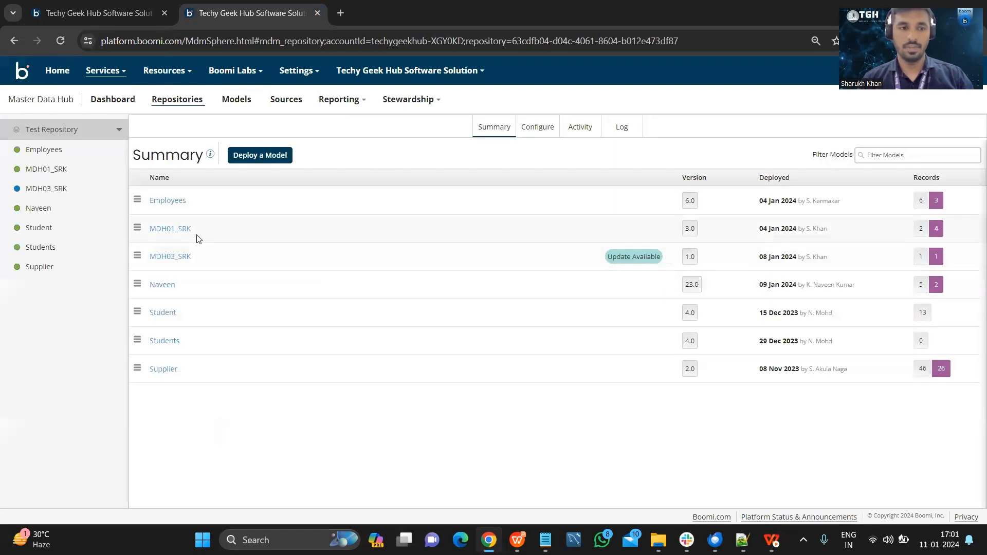
pyautogui.click(177, 234)
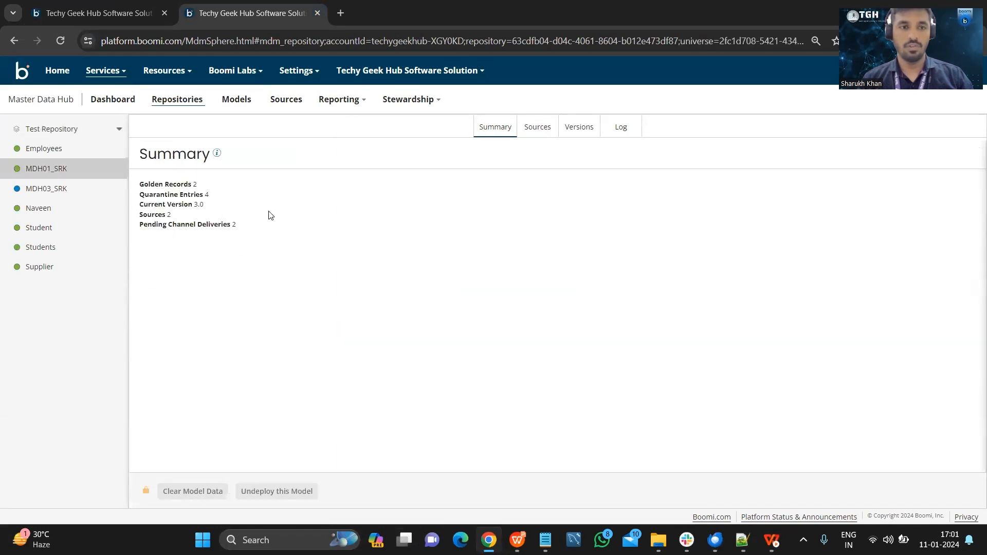
pyautogui.click(286, 103)
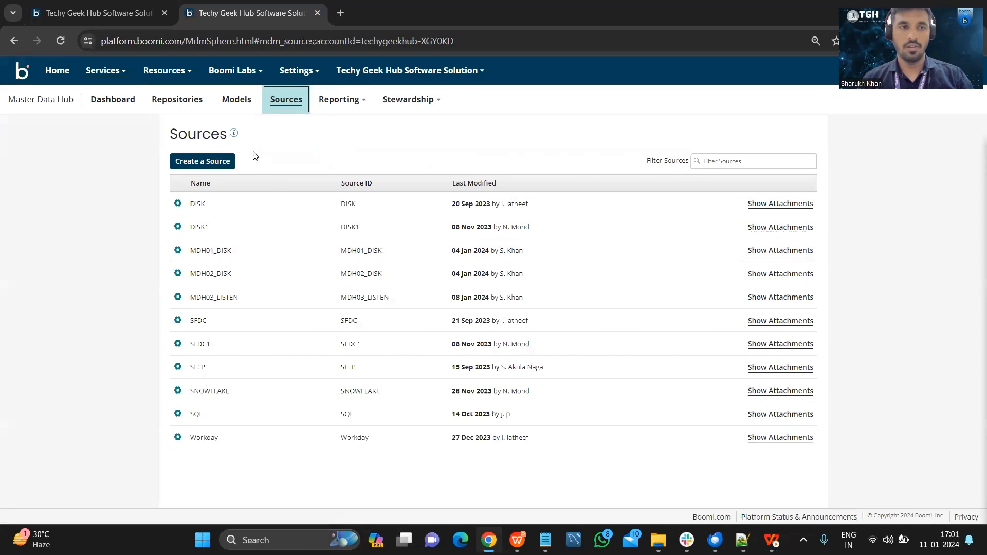
# Return to the MDH-API_QuarantineRecords process and examine the source ID and cause filters in the SamplePayload message.
pyautogui.hotkey('ctrl', 'shift', 'Tab')
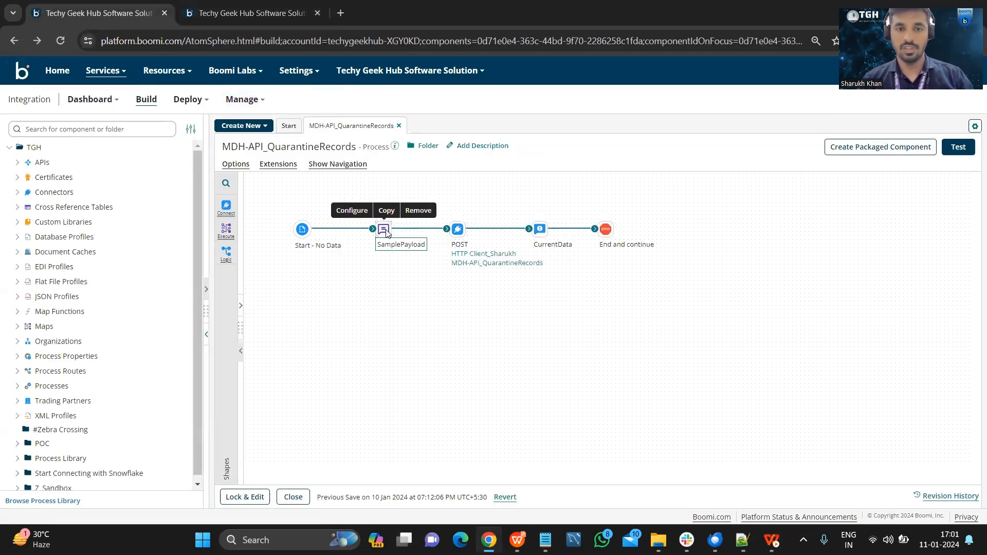
pyautogui.doubleClick(385, 229)
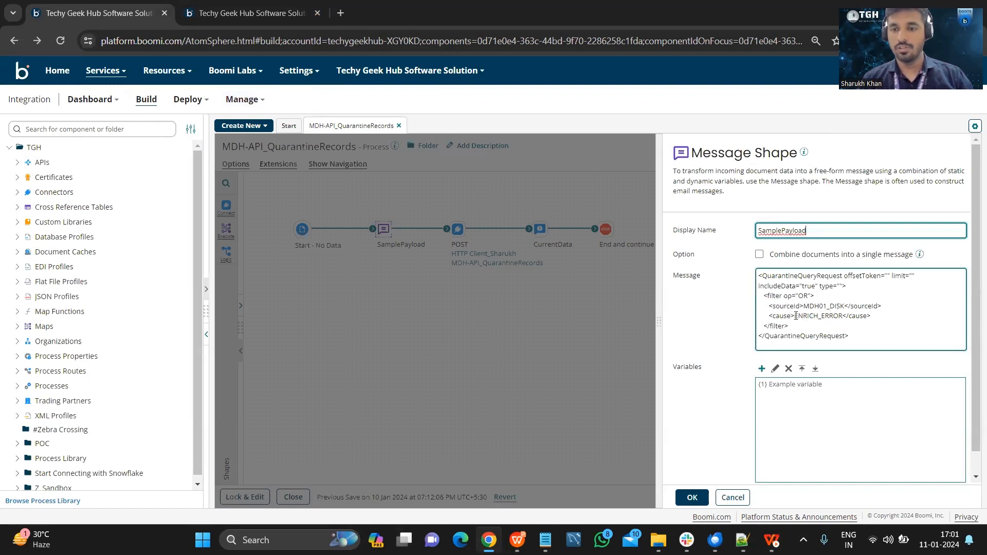
pyautogui.moveTo(796, 315); pyautogui.dragTo(843, 316)
pyautogui.click(843, 316)
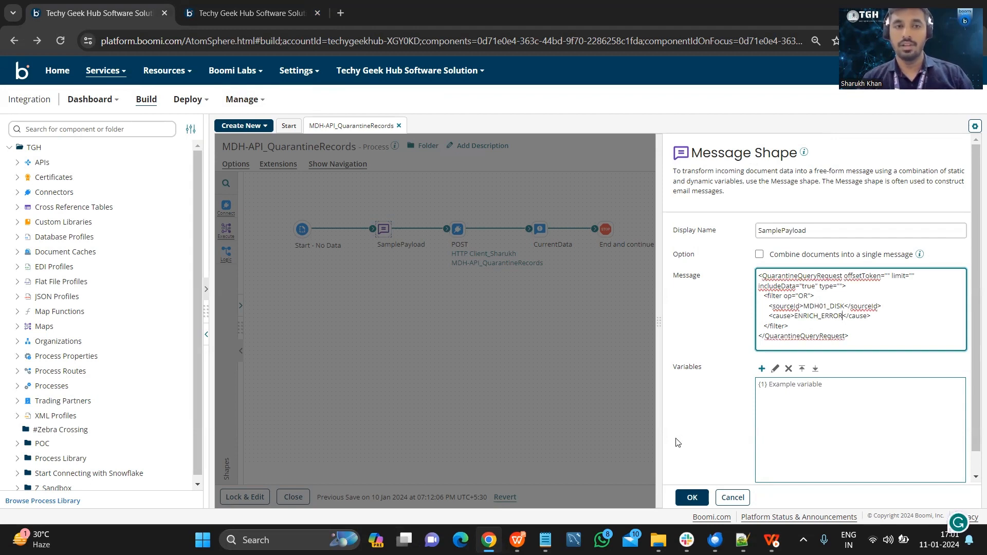
pyautogui.click(402, 328)
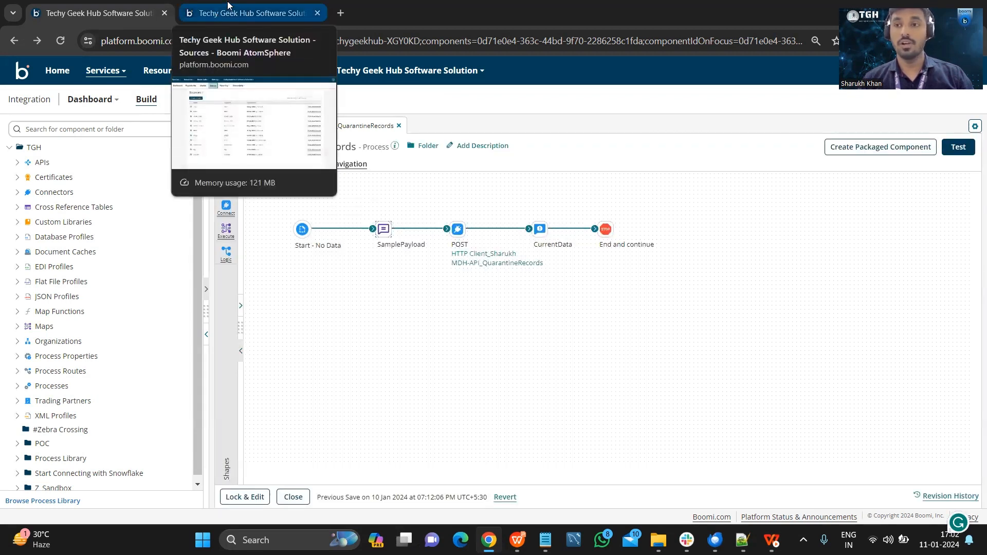
# View the quarantine entries for the MDH01_SRK model in Master Data Hub.
pyautogui.click(228, 6)
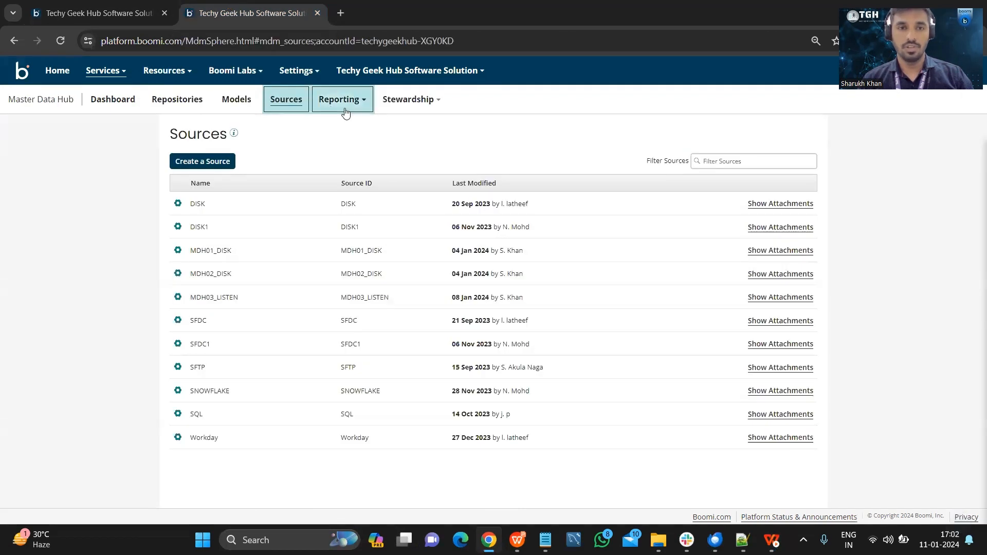
pyautogui.click(405, 103)
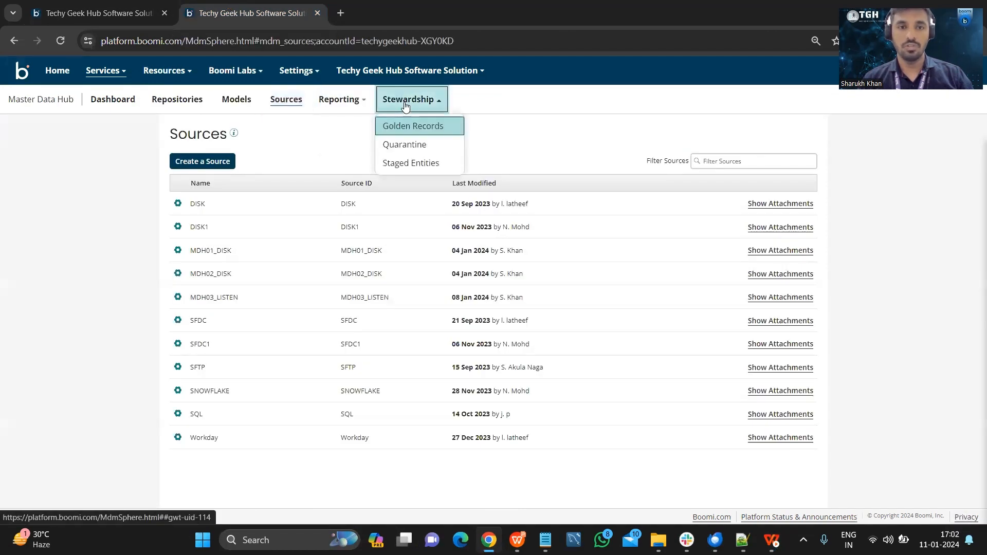
pyautogui.click(420, 146)
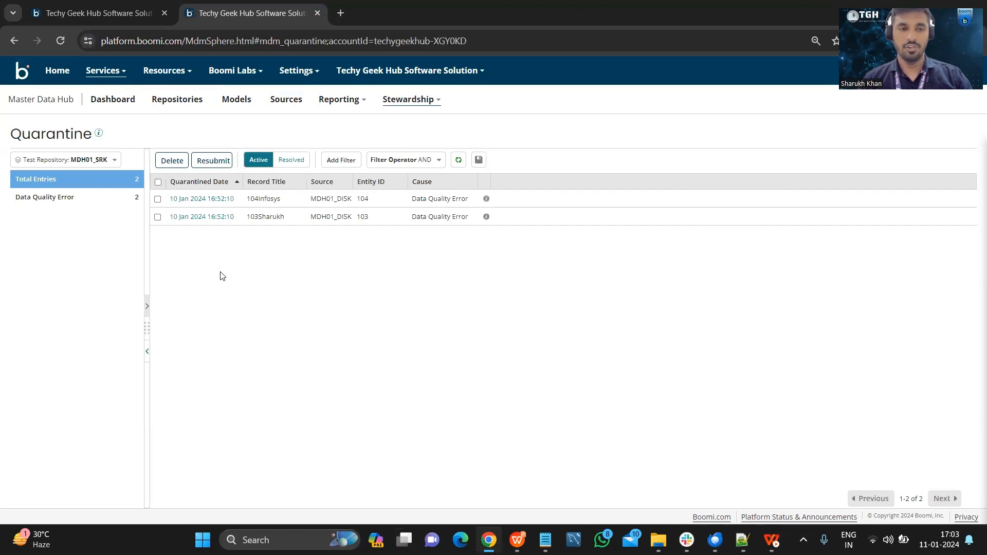
# Go back to the integration process and recheck the quarantine query request in the SamplePayload message shape.
pyautogui.click(126, 7)
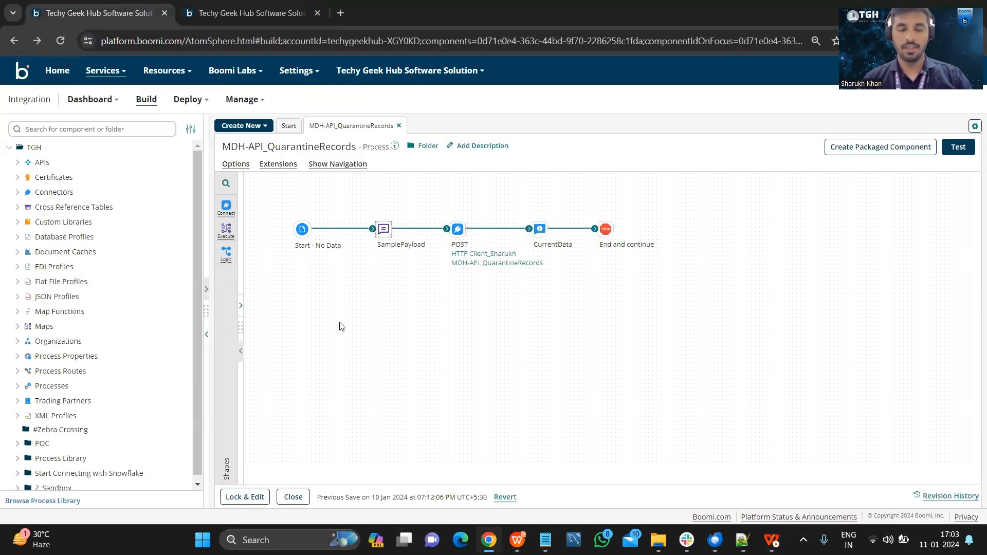
pyautogui.click(383, 229)
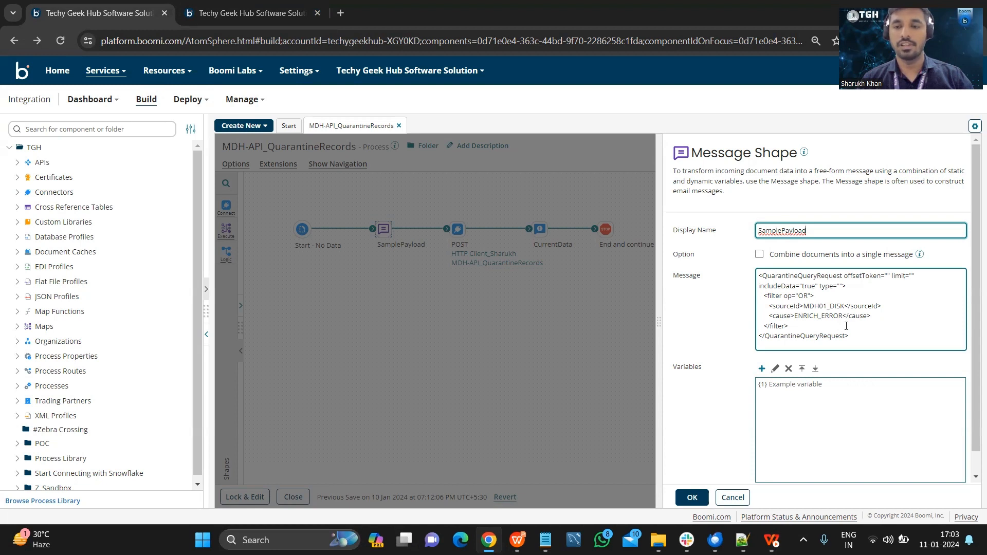
pyautogui.click(693, 497)
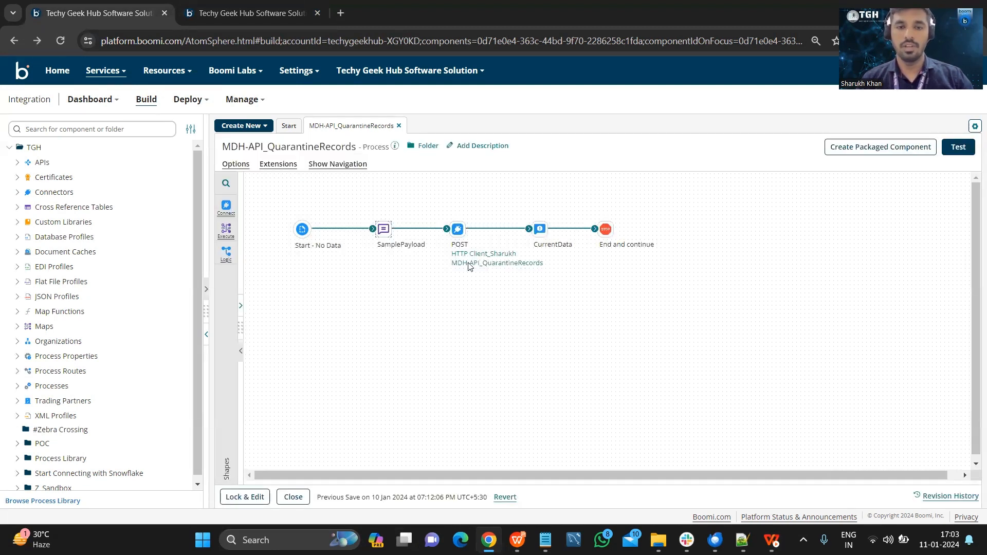
# Inspect the POST connector's MDH-API_QuarantineRecords operation, including its HTTP method options, and leave it without changes.
pyautogui.moveTo(458, 231)
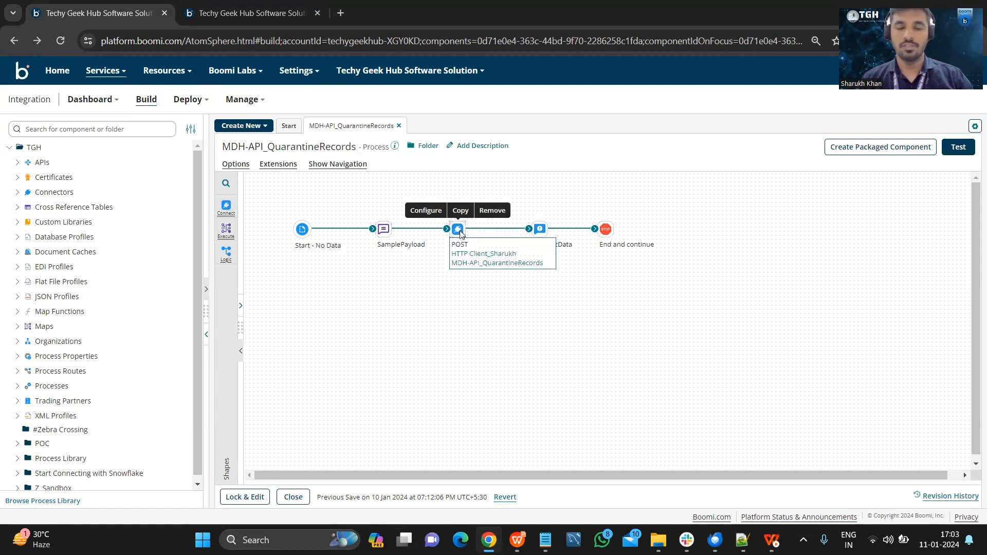
pyautogui.doubleClick(458, 231)
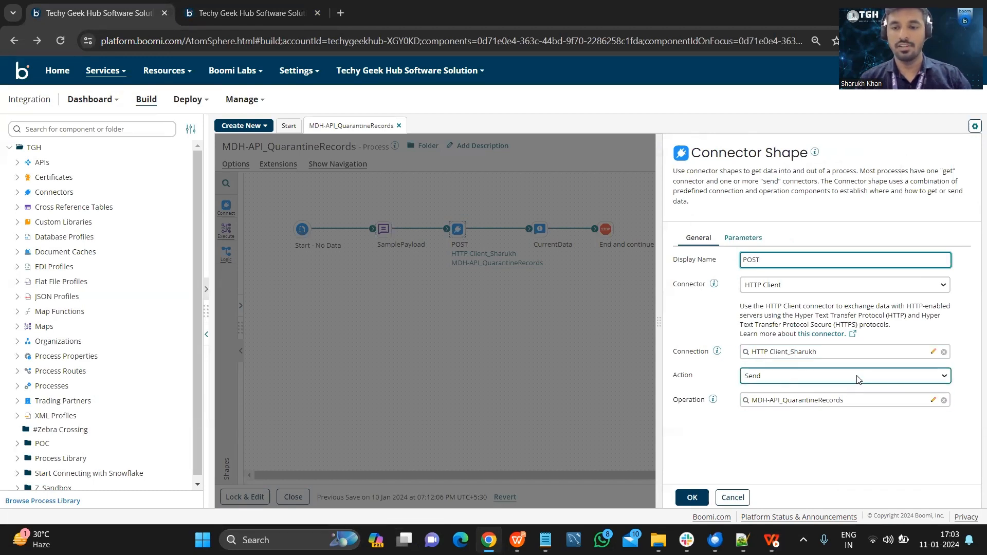
pyautogui.click(933, 400)
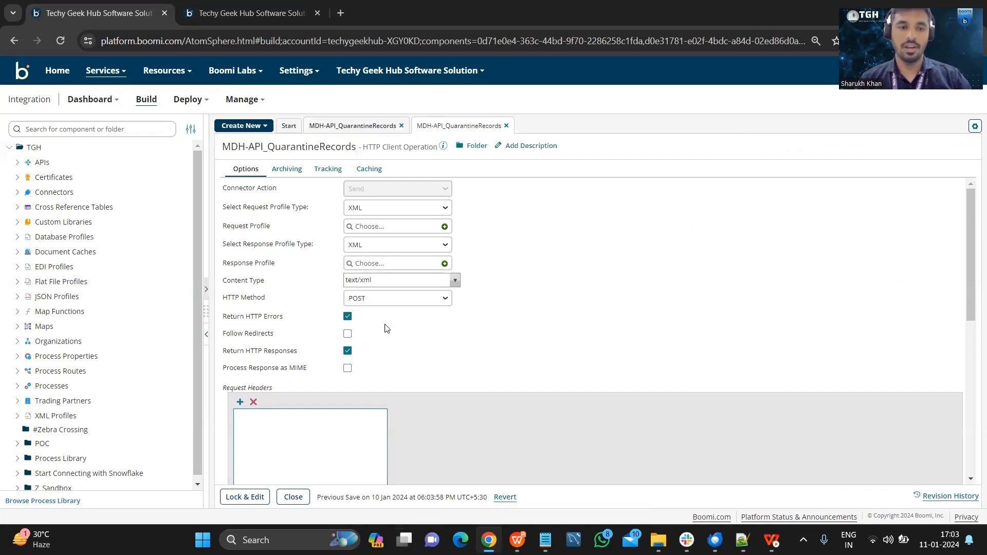
pyautogui.click(401, 303)
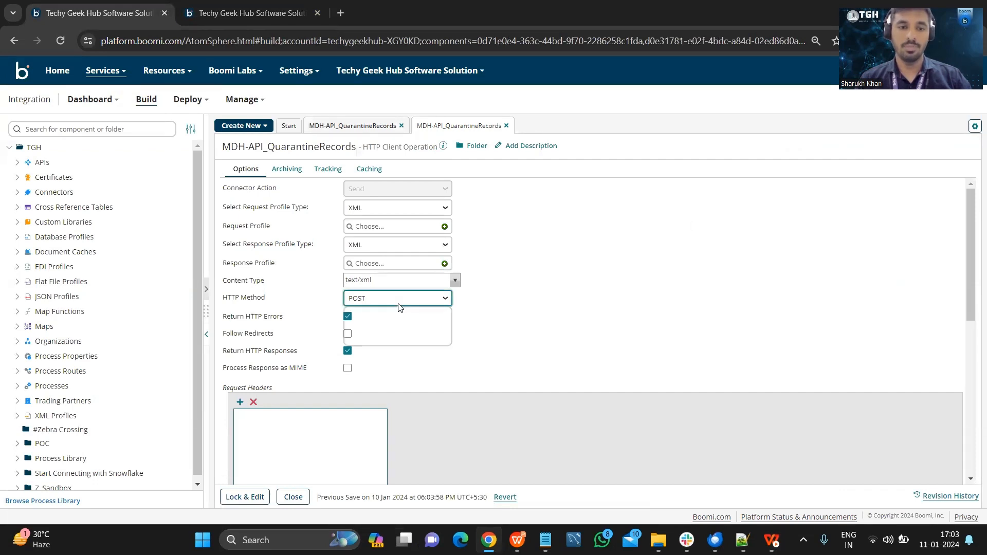
pyautogui.click(477, 325)
pyautogui.click(293, 495)
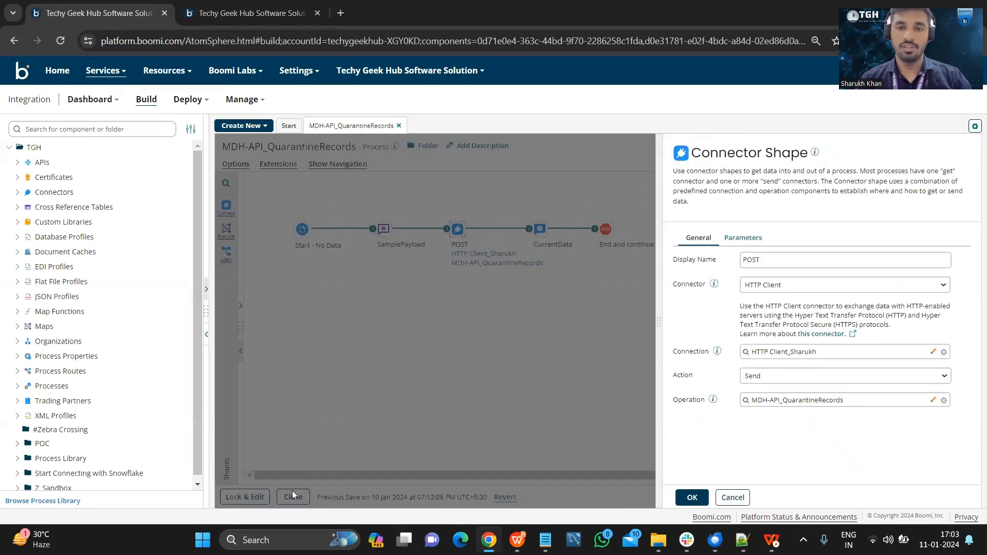
pyautogui.click(733, 497)
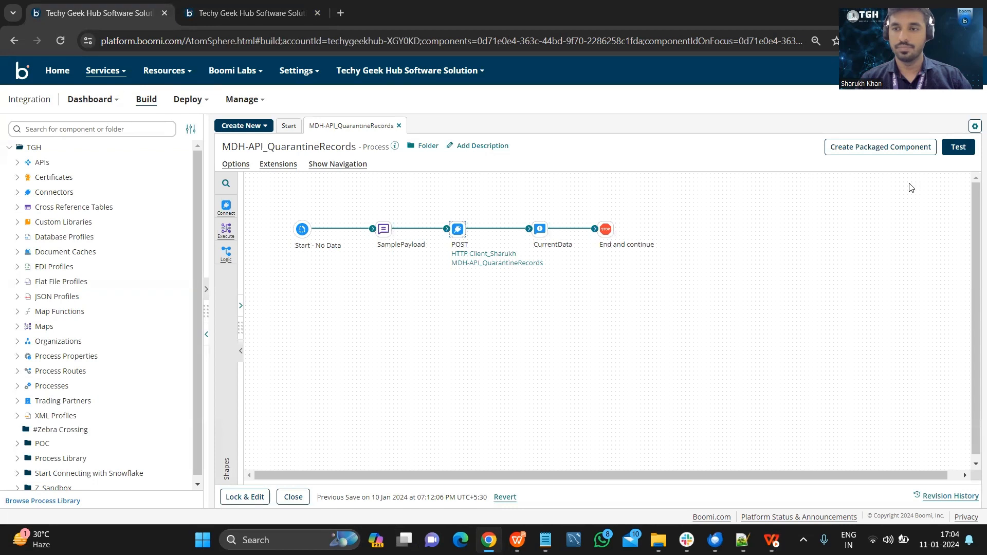
# Start a process test setup on the #…_prod environment's atom and examine the HTTP client connection URL in the test extensions.
pyautogui.click(962, 143)
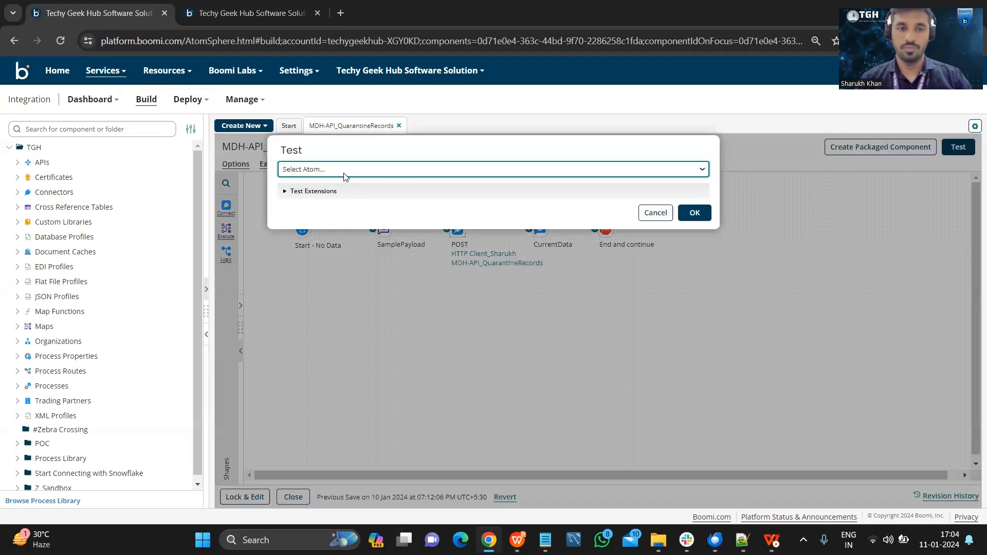
pyautogui.click(345, 172)
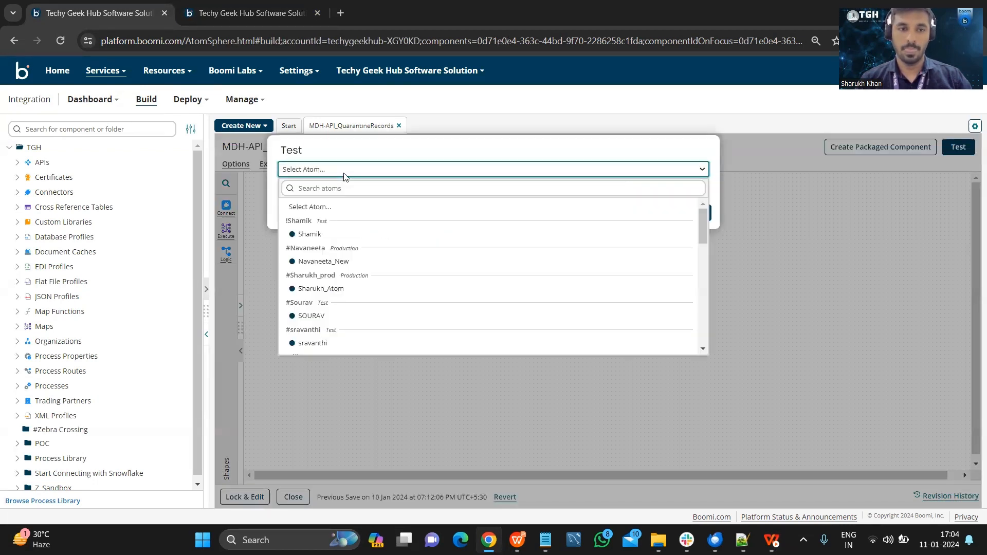
pyautogui.click(321, 288)
pyautogui.click(318, 193)
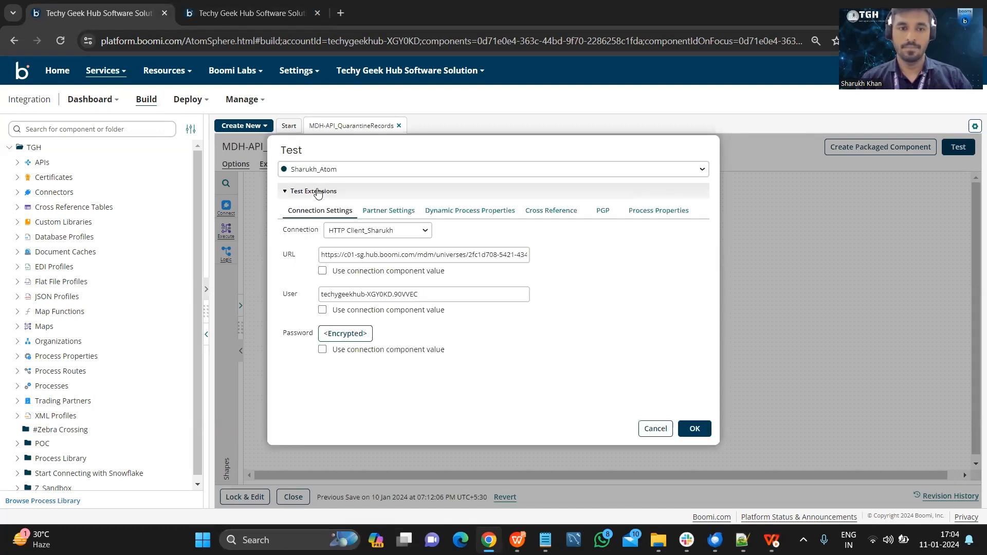
pyautogui.click(431, 255)
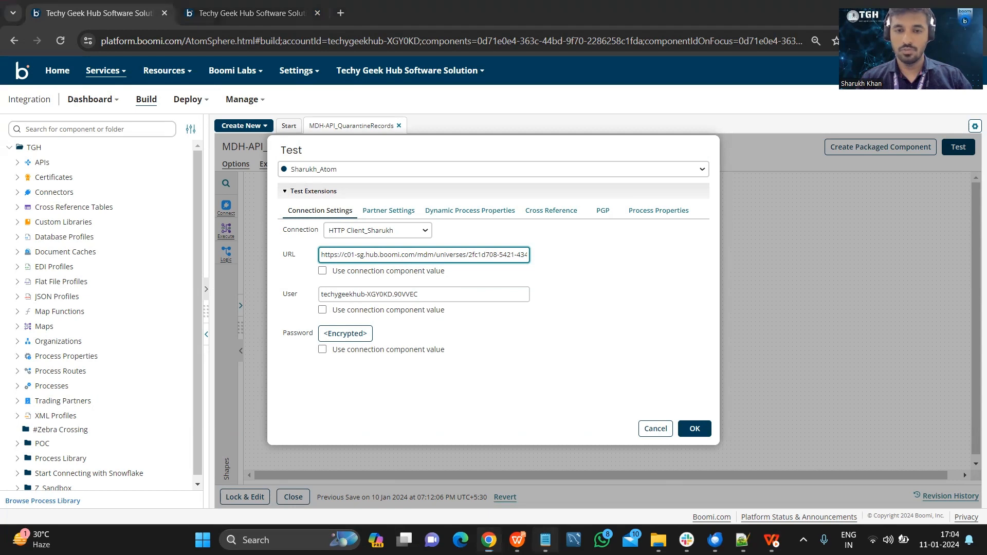
# Switch to Notepad to examine the host and port part of the quarantine query URL, then return to Boomi and cancel the test setup.
pyautogui.click(545, 540)
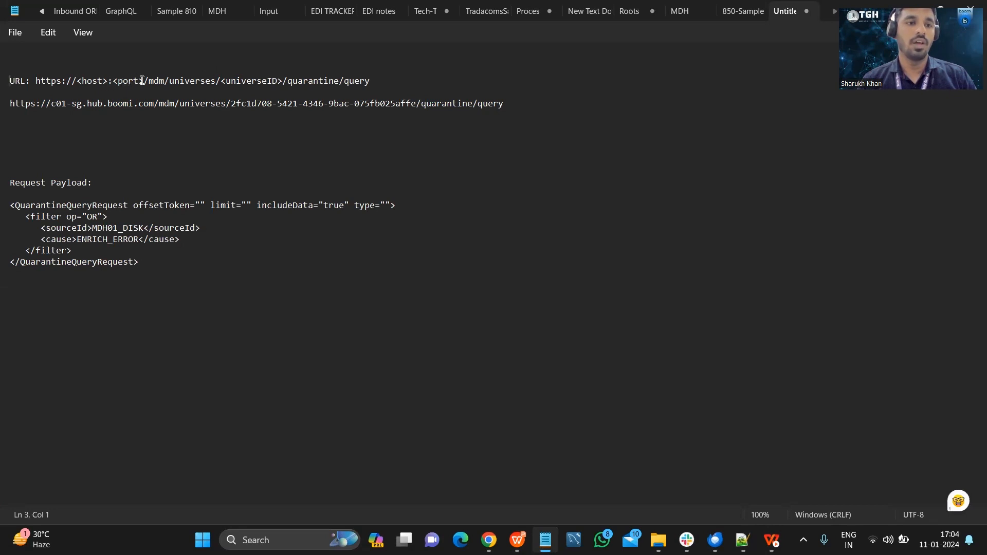
pyautogui.moveTo(144, 80); pyautogui.dragTo(36, 82)
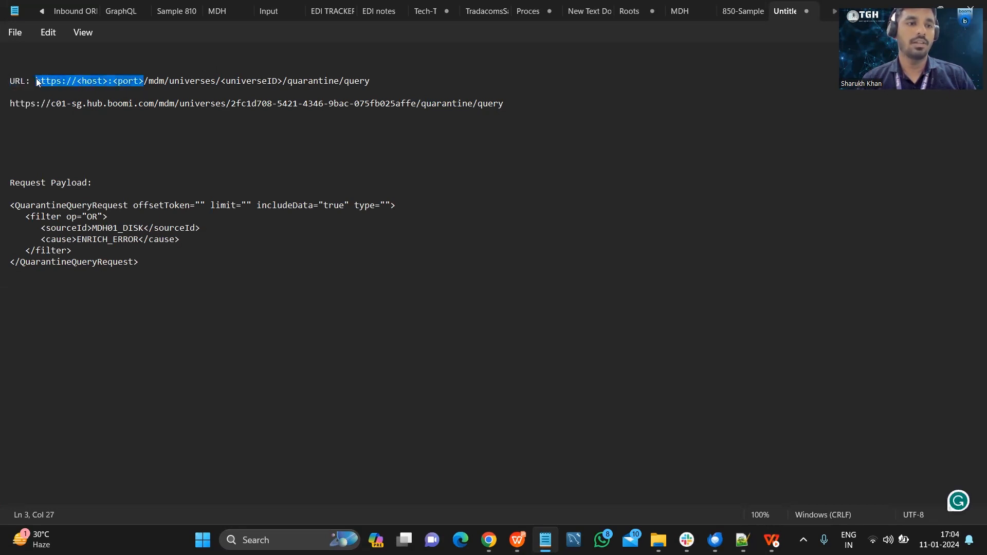
pyautogui.click(85, 131)
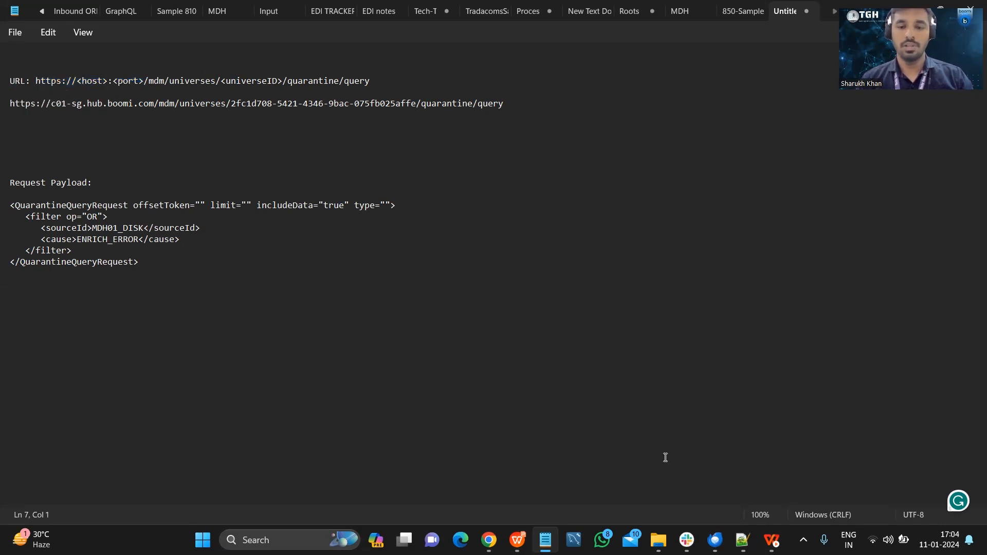
pyautogui.click(489, 540)
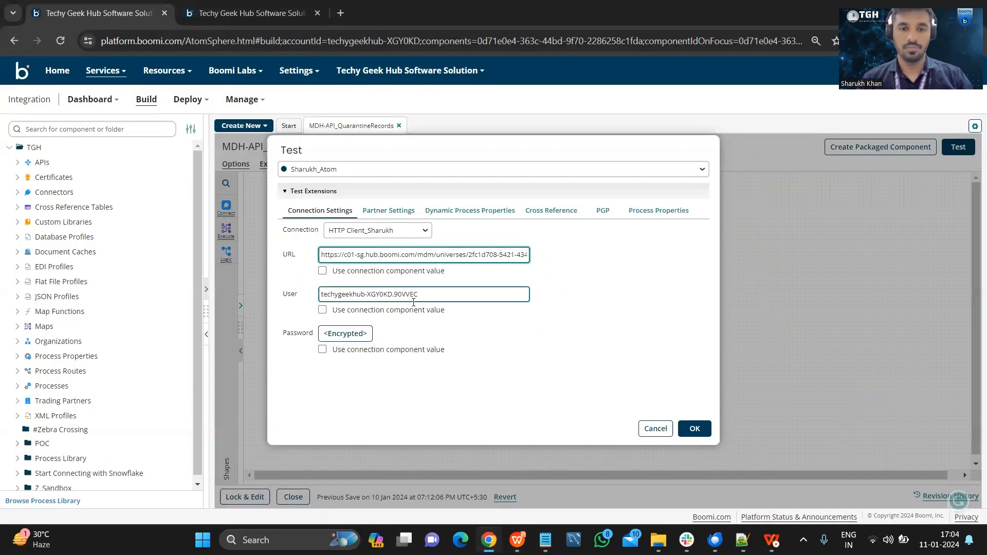
pyautogui.click(656, 428)
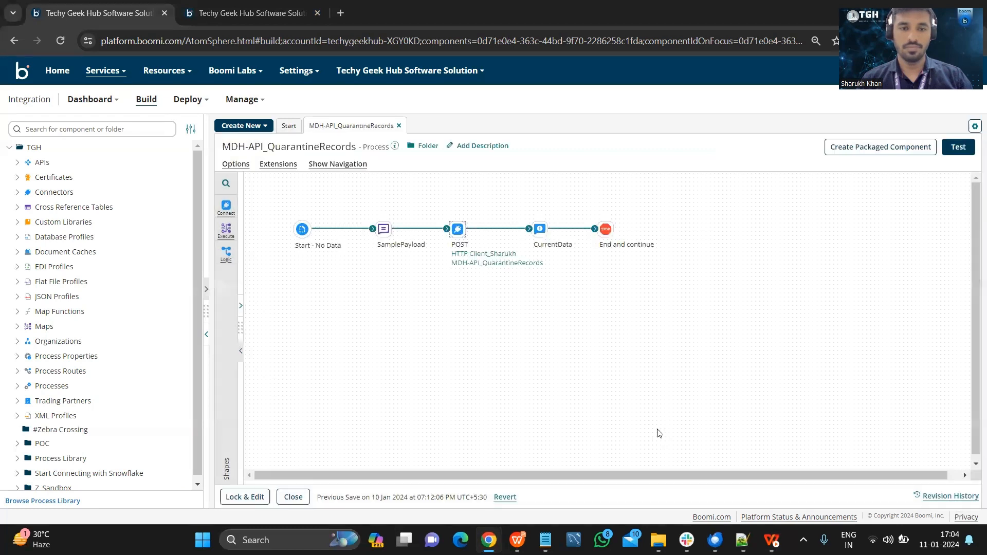
# Open the atom and environment management page in a duplicate of the process tab, and return to the Master Data Hub tab.
pyautogui.rightClick(108, 6)
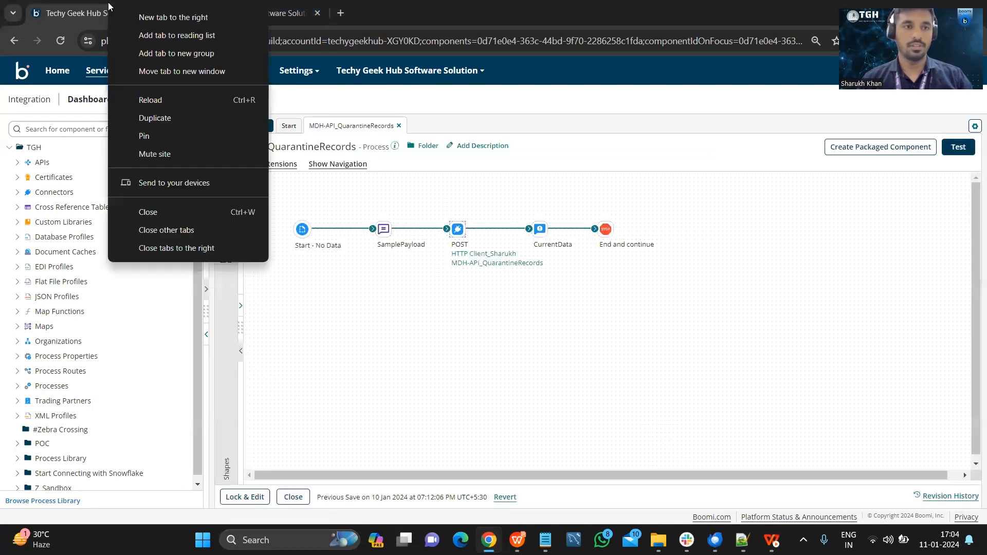
pyautogui.click(172, 118)
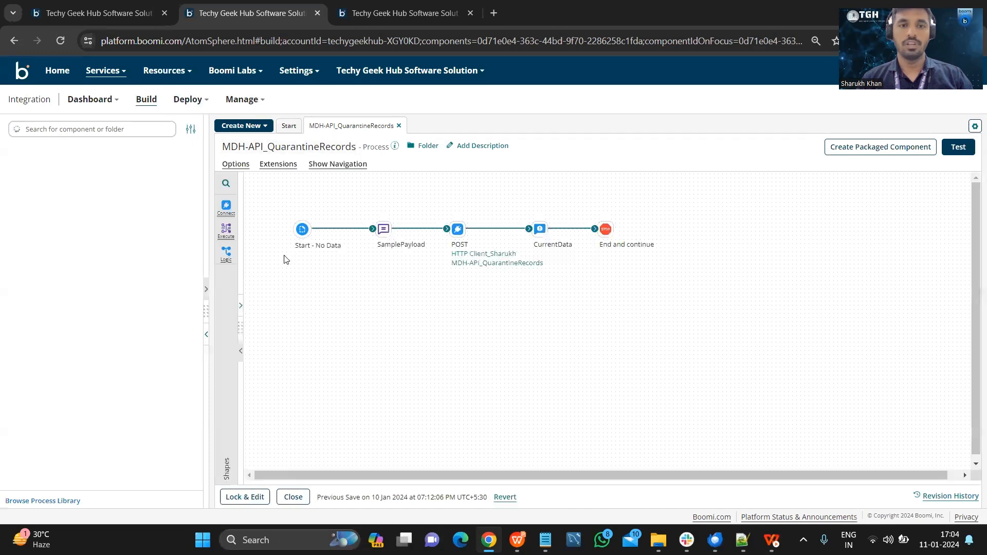
pyautogui.click(245, 100)
pyautogui.click(256, 145)
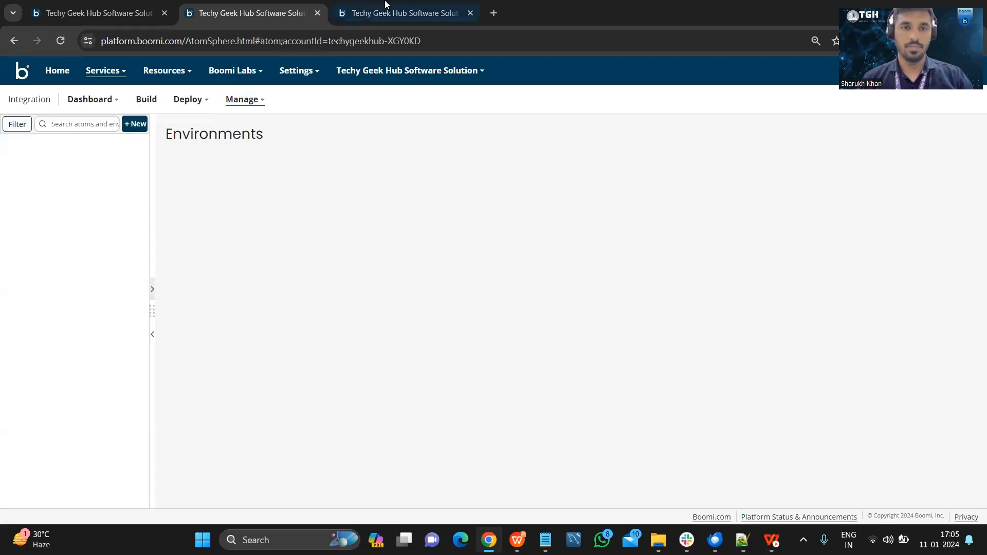
pyautogui.click(387, 6)
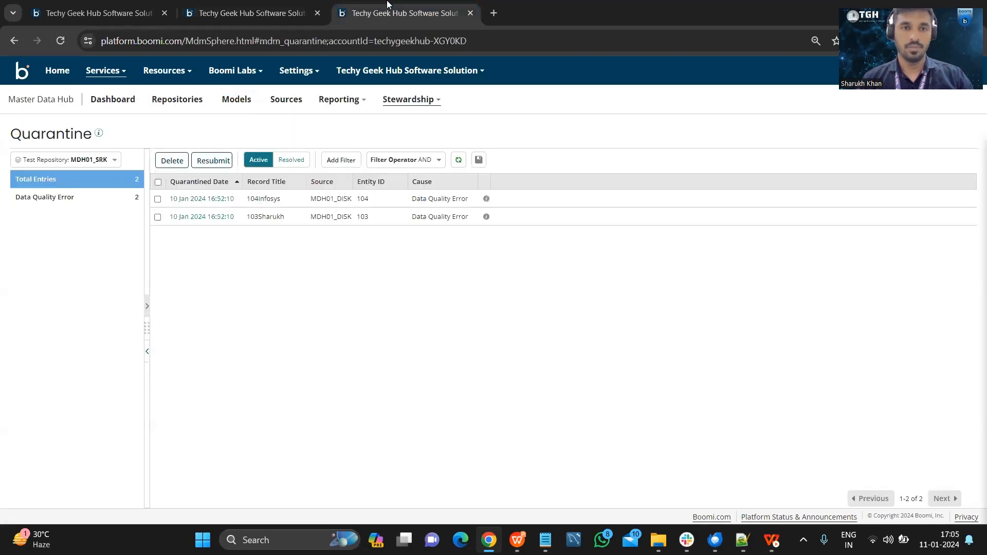
# Check the Master Data Hub repositories, then open the Shared Web Server settings of the Test Repository cloud atom to view its base URL for API requests.
pyautogui.click(171, 102)
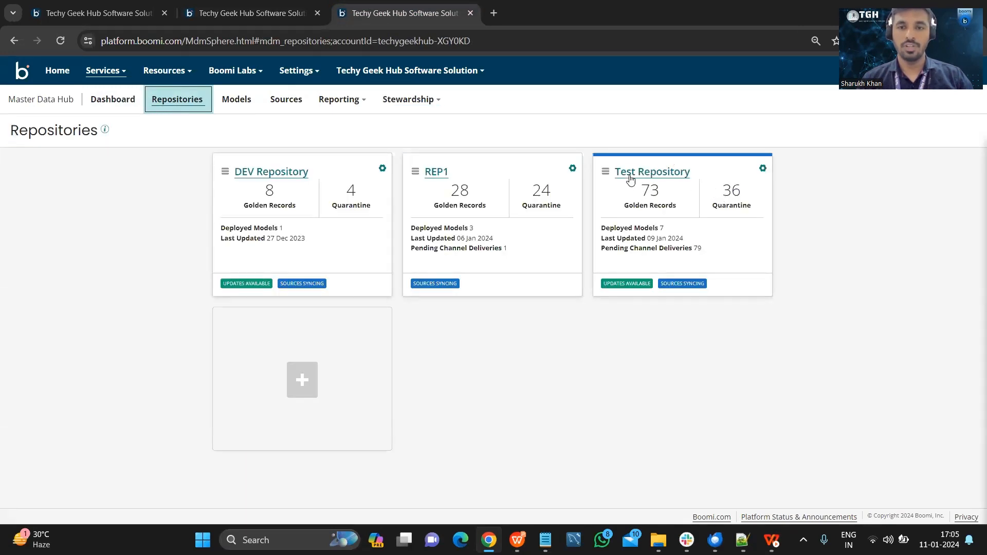
pyautogui.click(251, 13)
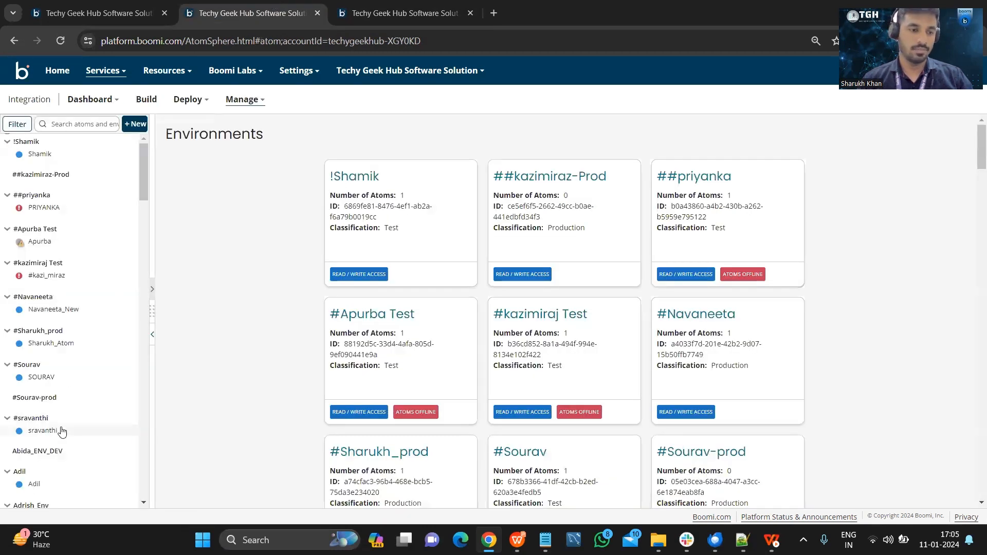
pyautogui.scroll(-5, 62, 431)
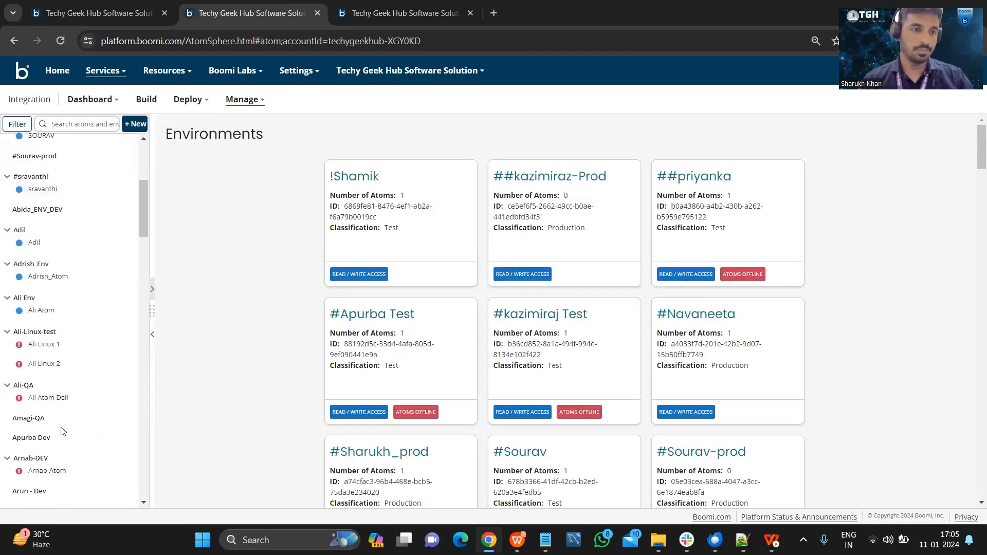
pyautogui.scroll(-10, 61, 431)
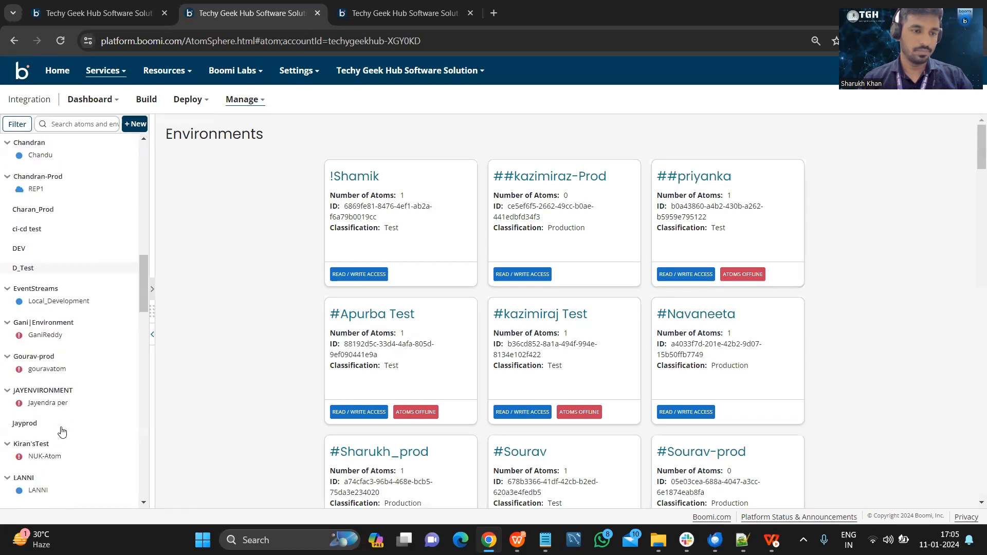
pyautogui.scroll(-4, 61, 431)
pyautogui.scroll(-3, 61, 432)
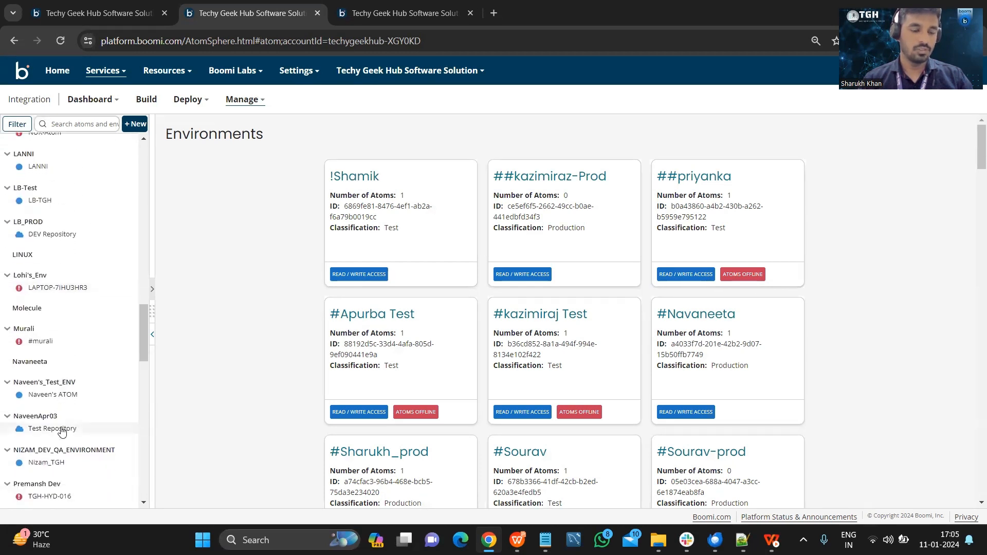
pyautogui.click(61, 429)
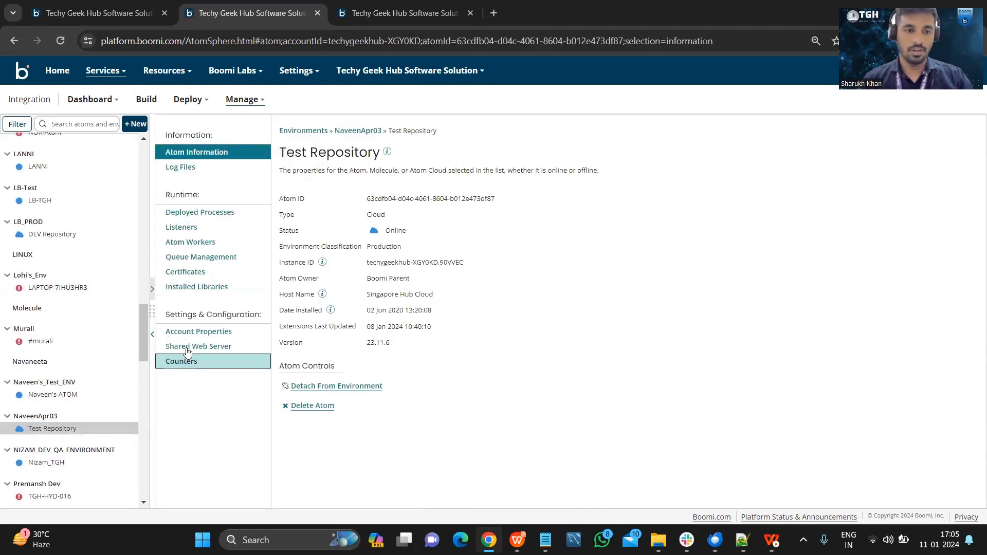
pyautogui.click(197, 345)
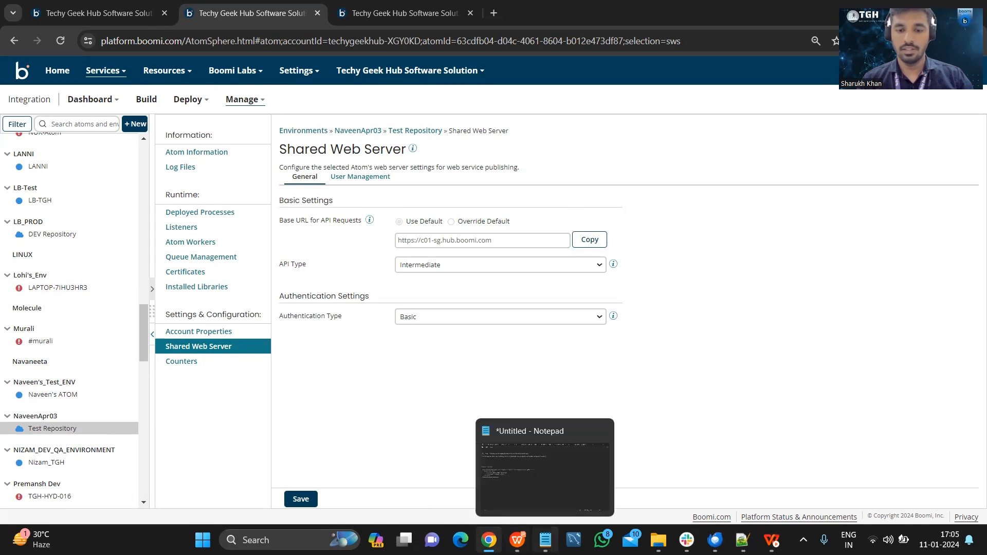
pyautogui.click(545, 539)
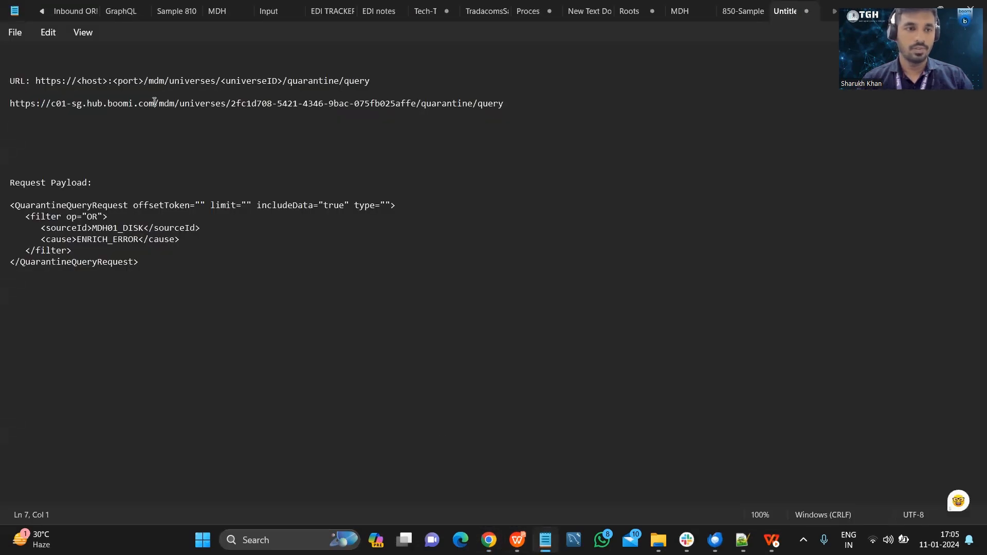
pyautogui.keyDown('shift'); pyautogui.click(10, 104); pyautogui.keyUp('shift')
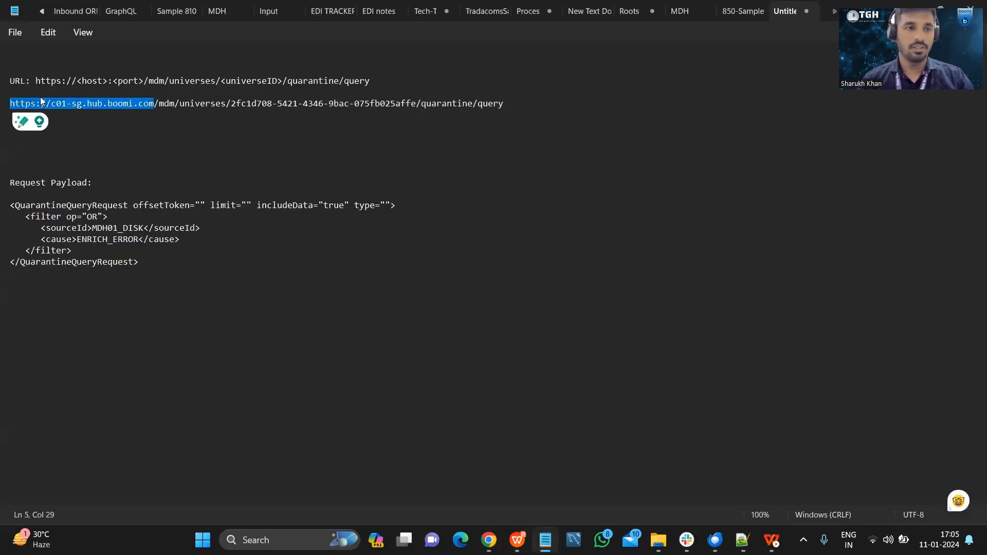
pyautogui.click(168, 140)
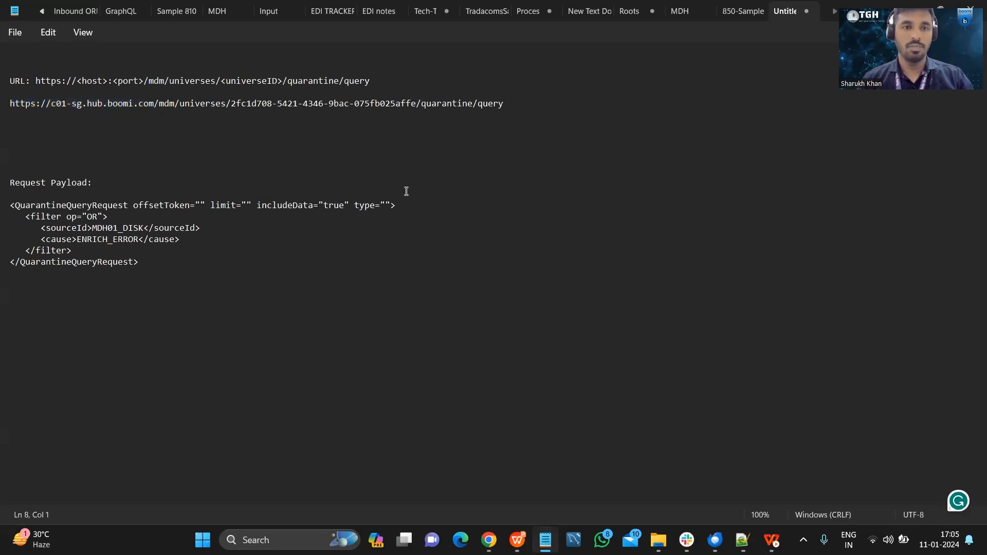
# Return to the Master Data Hub in Chrome, open the MDH01_SRK model, and highlight its universe ID in the page address.
pyautogui.click(489, 540)
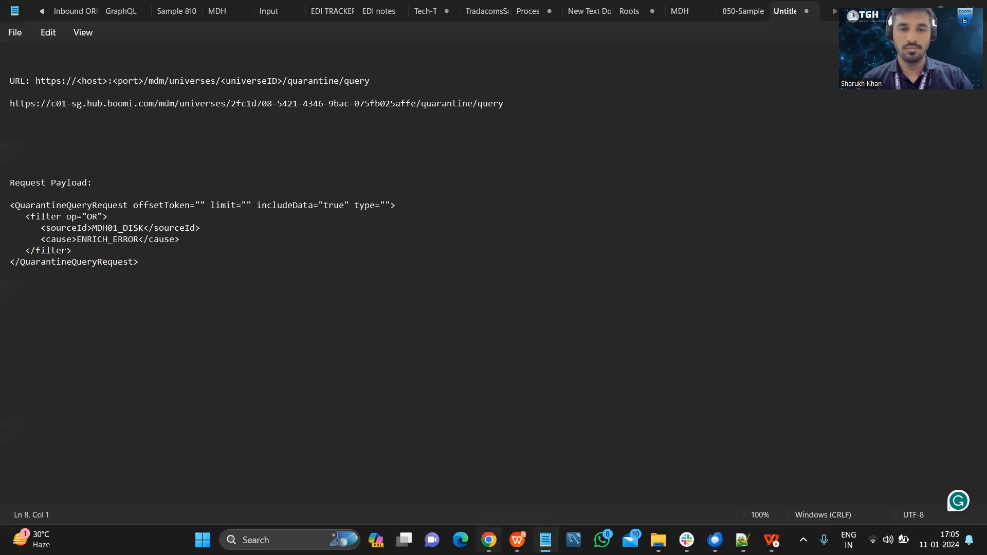
pyautogui.click(380, 25)
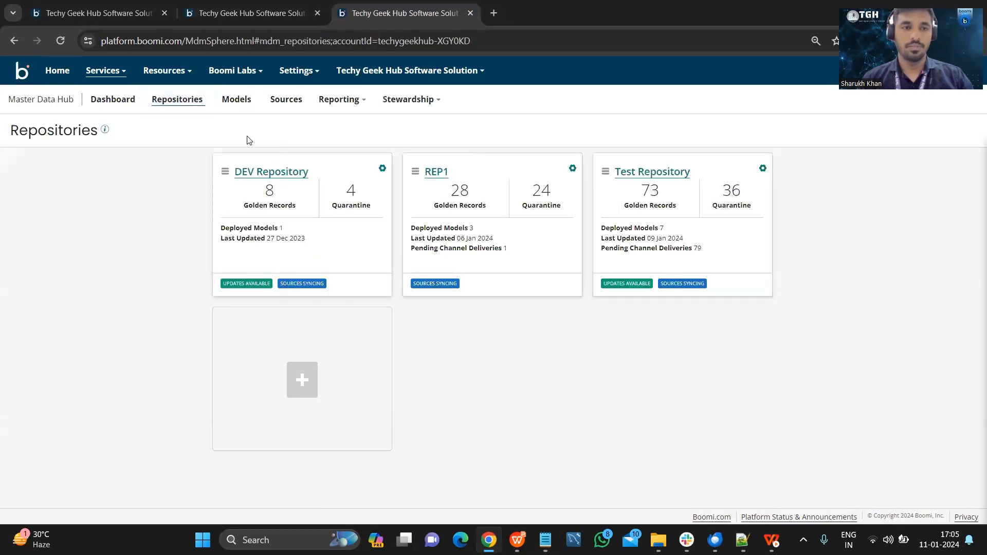
pyautogui.click(240, 103)
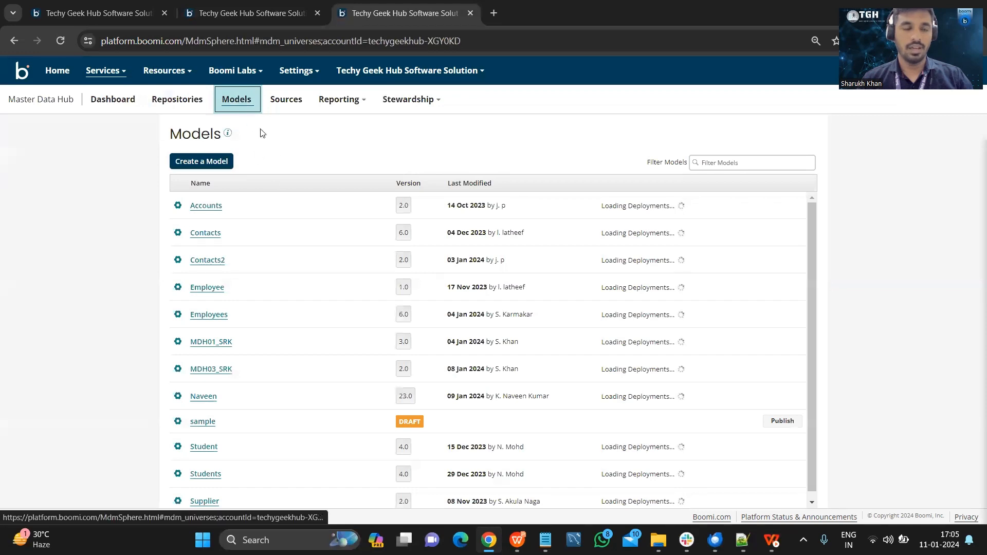
pyautogui.click(211, 342)
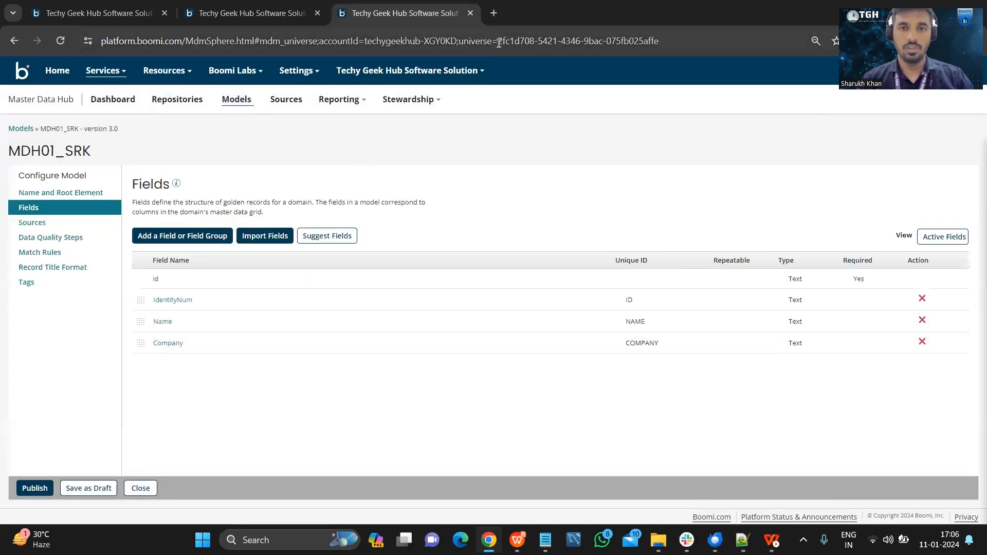
pyautogui.moveTo(496, 40); pyautogui.dragTo(661, 50)
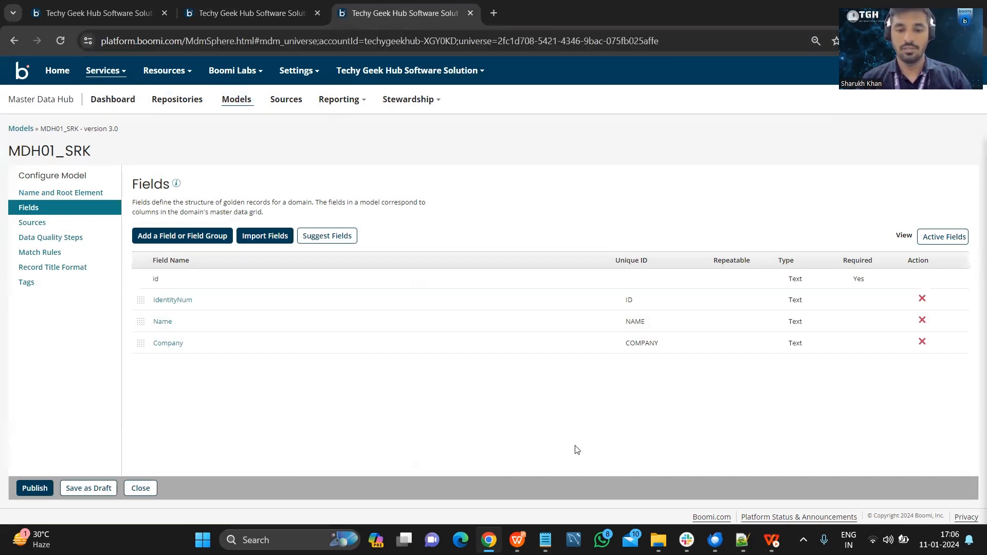
# Switch to Notepad to examine the universe ID and the /quarantine/query ending of the query URL, then return to Chrome.
pyautogui.hotkey('alt', 'Tab')
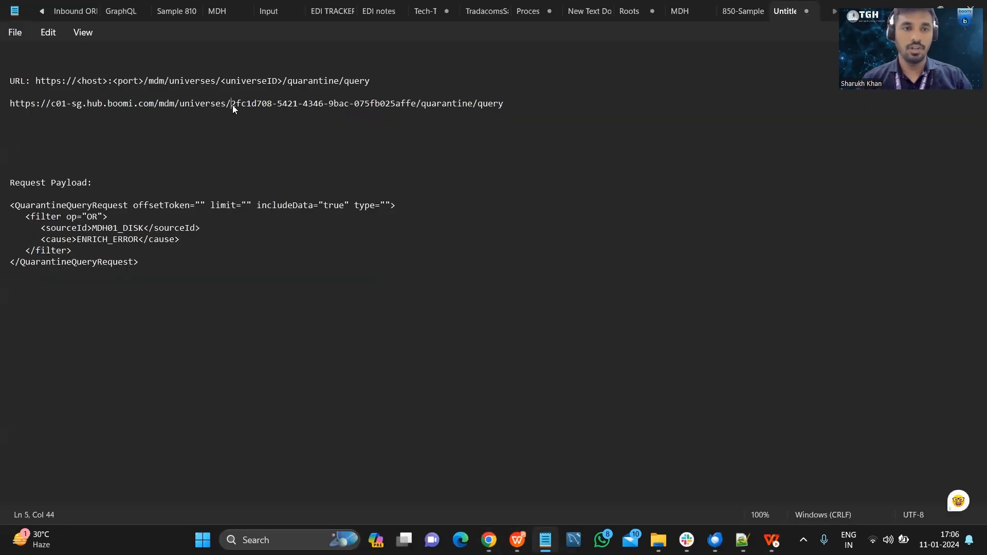
pyautogui.moveTo(232, 105); pyautogui.dragTo(413, 103)
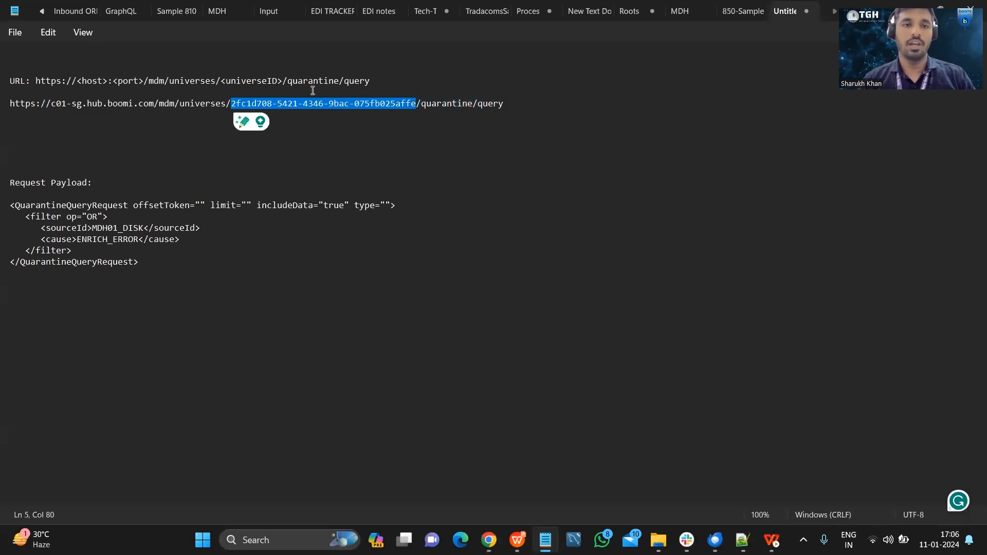
pyautogui.moveTo(284, 81); pyautogui.dragTo(368, 82)
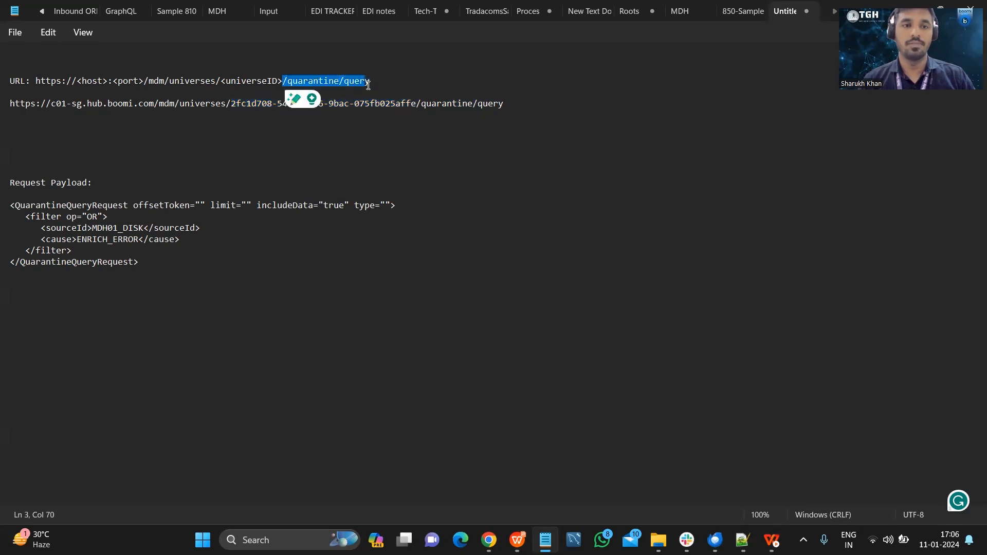
pyautogui.click(385, 81)
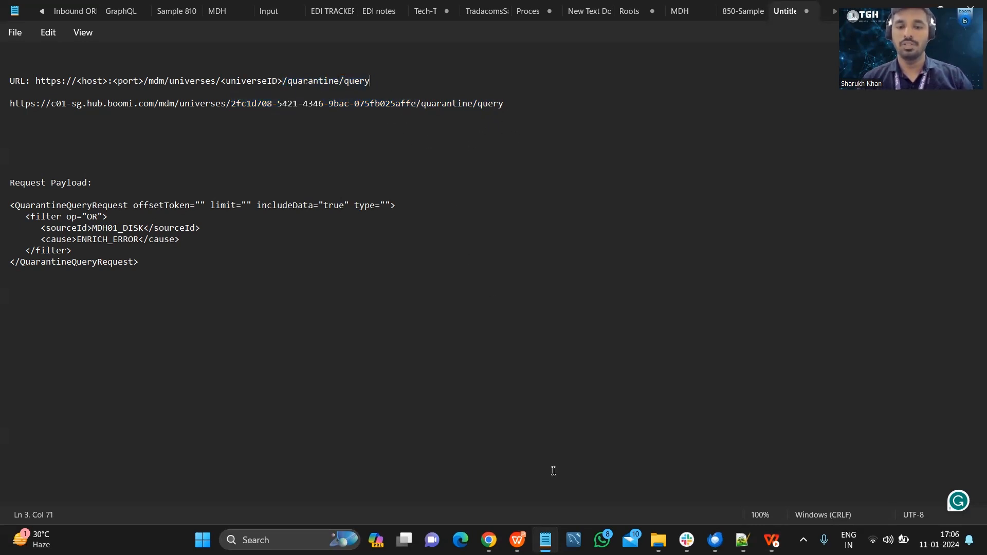
pyautogui.click(545, 540)
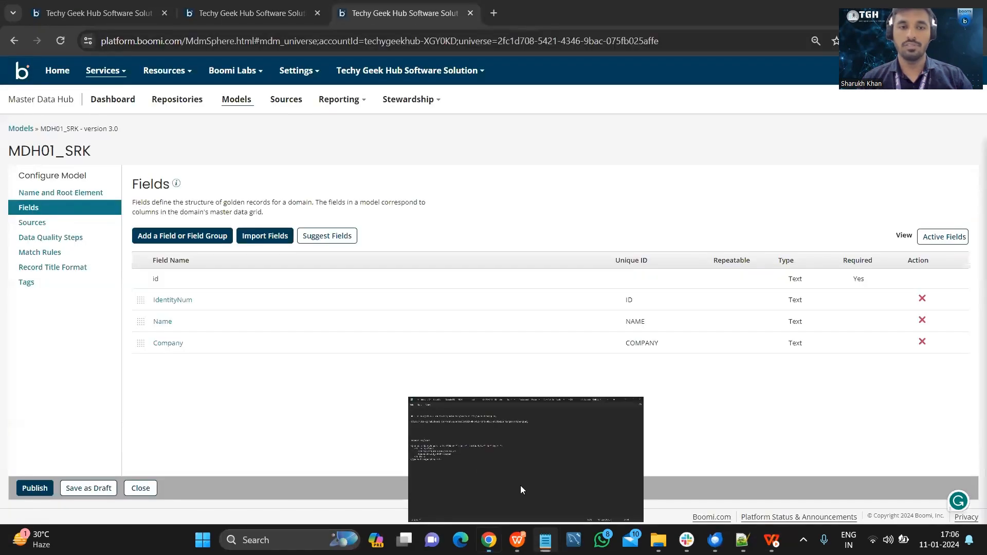
# Open the Test Repository's configuration in the Master Data Hub to view its username and hub authentication token fields.
pyautogui.click(89, 6)
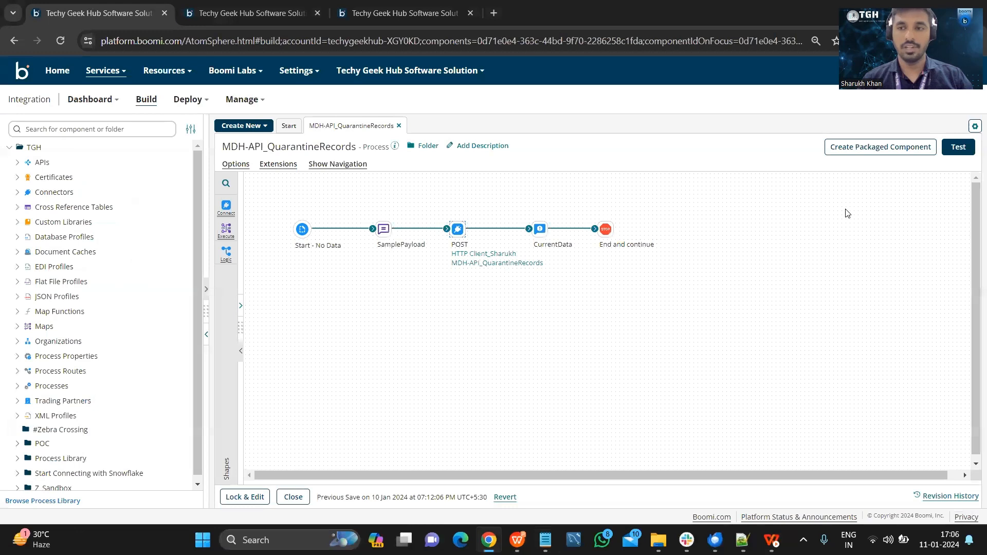
pyautogui.click(440, 7)
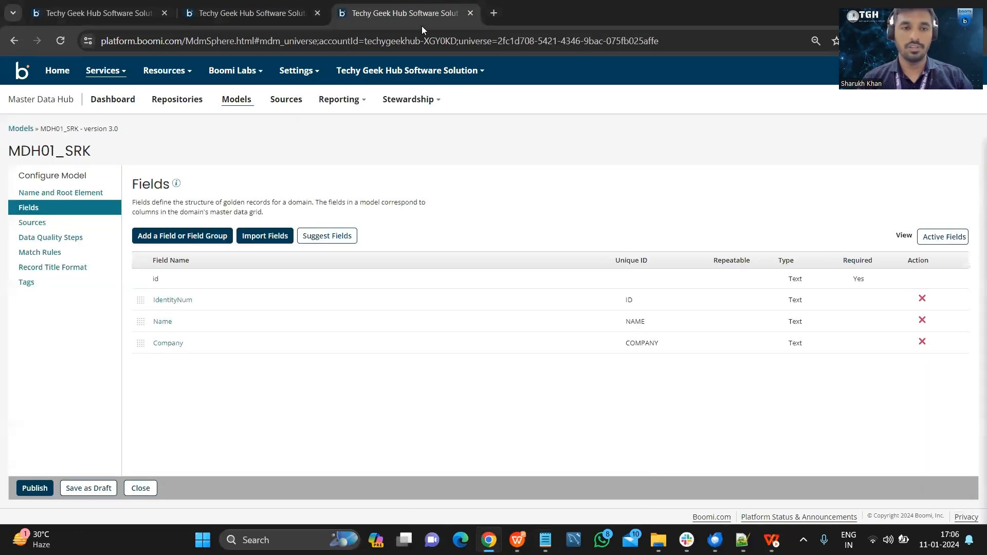
pyautogui.click(165, 99)
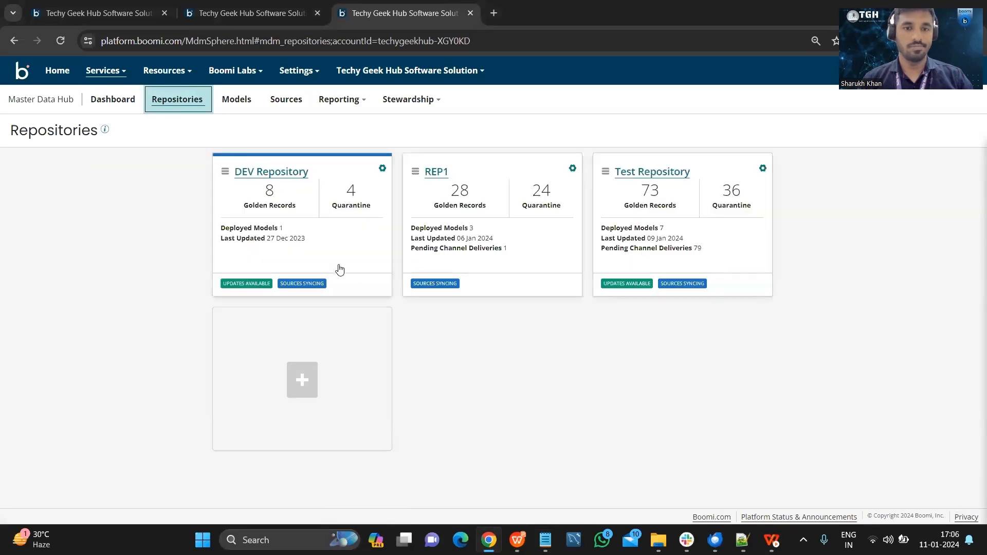
pyautogui.click(615, 192)
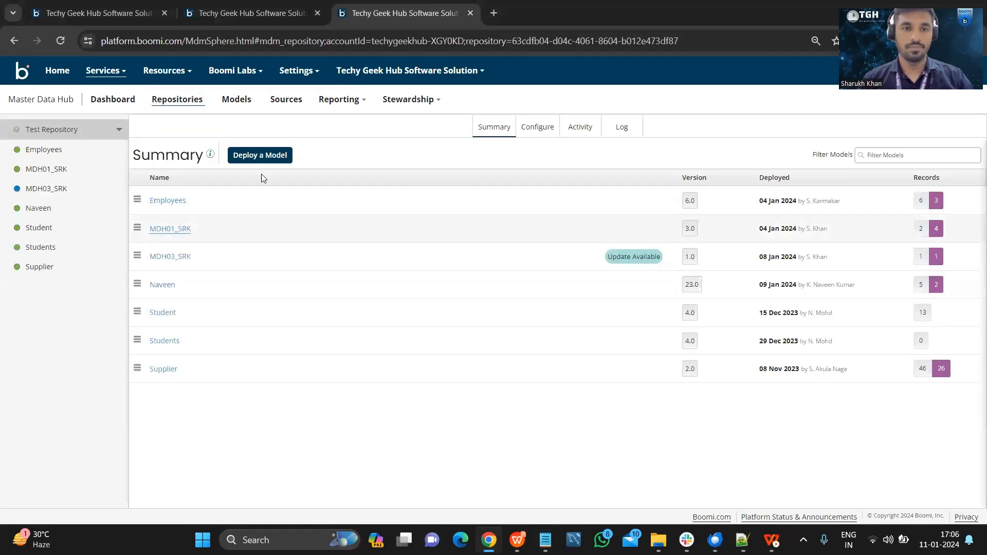
pyautogui.click(539, 136)
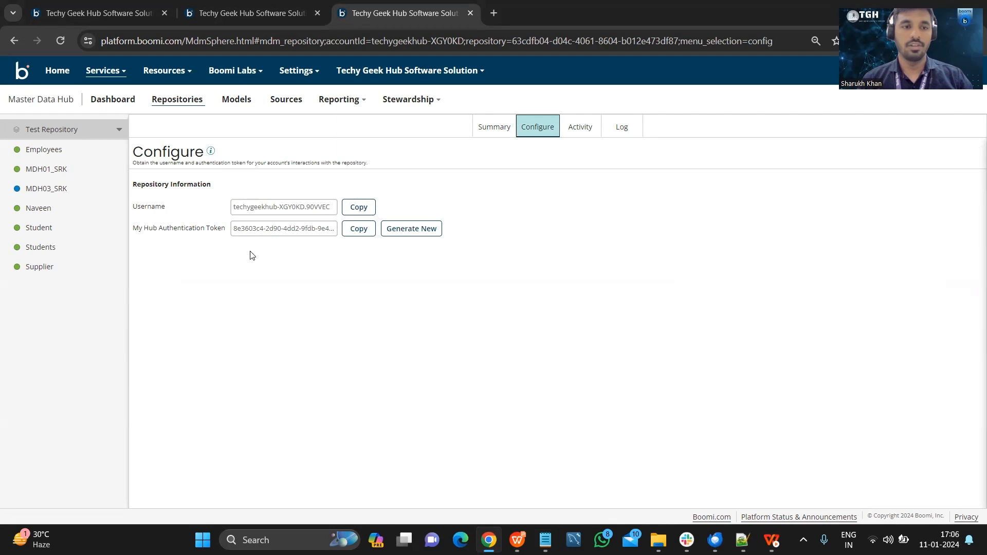
# Reveal the user's token in the atom's Shared Web Server user management and compare it with the repository's configured credentials.
pyautogui.click(264, 10)
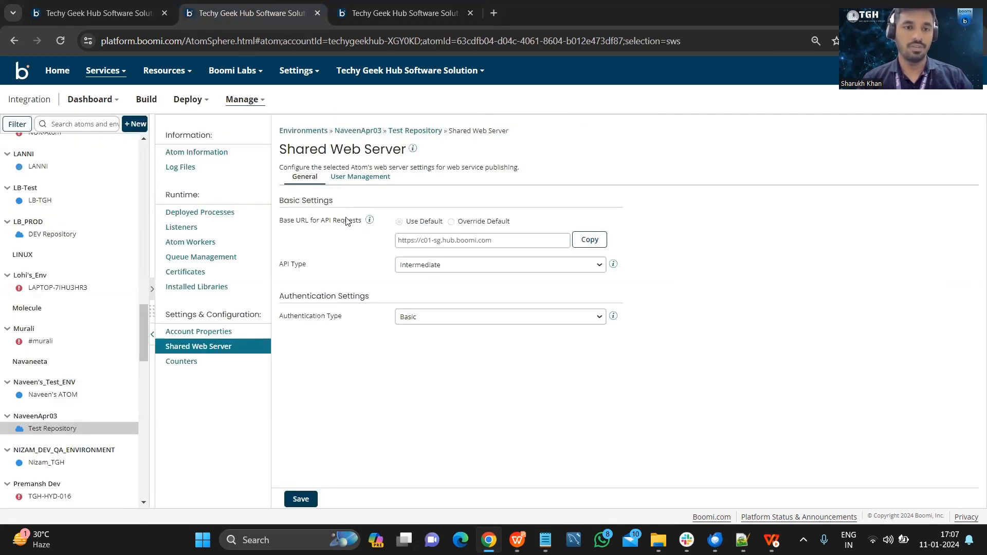
pyautogui.click(370, 178)
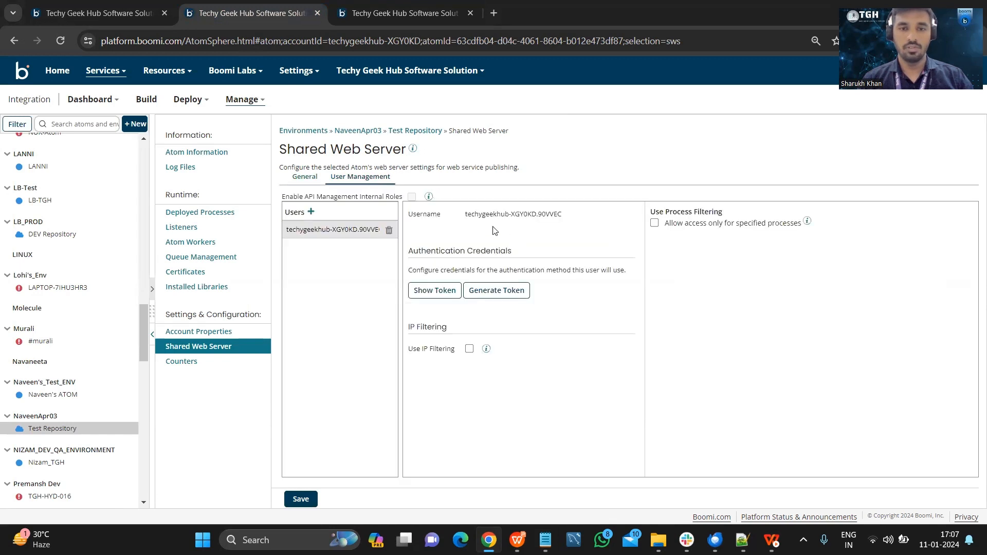
pyautogui.click(437, 291)
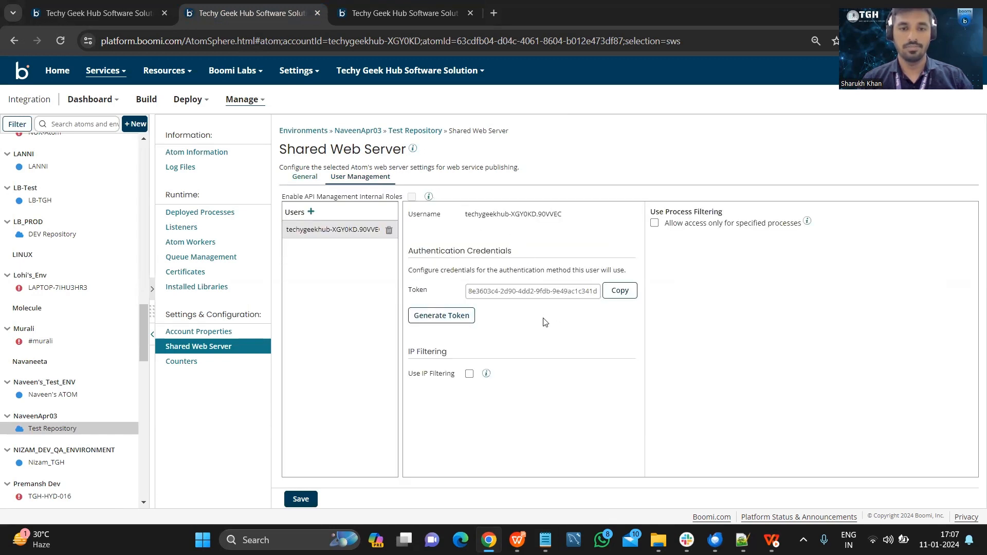
pyautogui.click(396, 10)
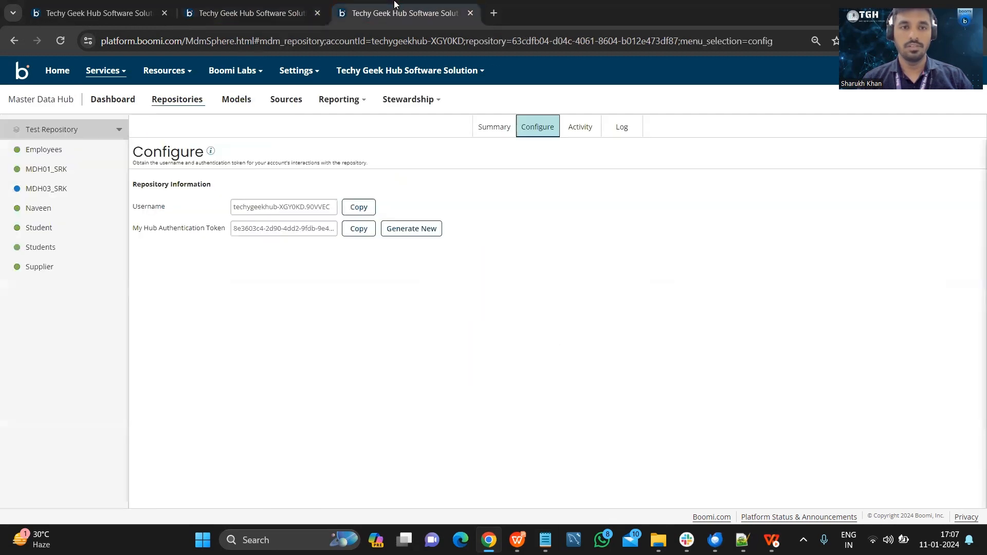
# Run a test of the MDH-API_QuarantineRecords process on the recently used atom, reviewing the connection URL, user and password in the test extensions.
pyautogui.click(101, 8)
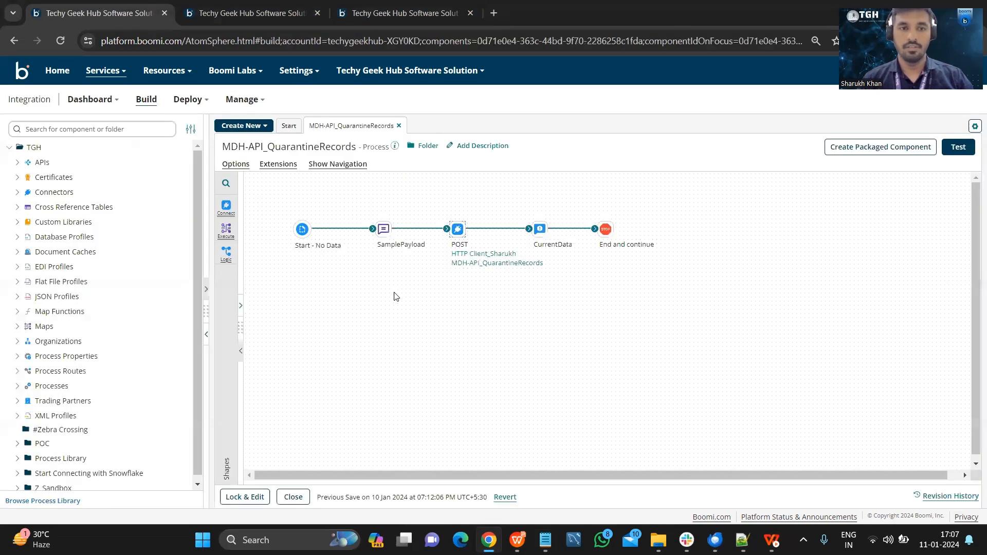
pyautogui.click(958, 147)
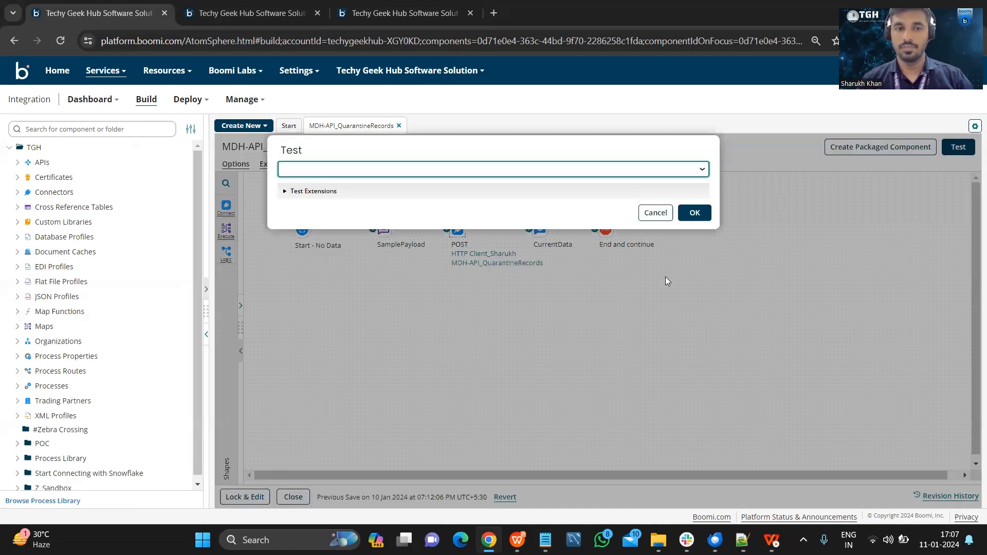
pyautogui.click(520, 174)
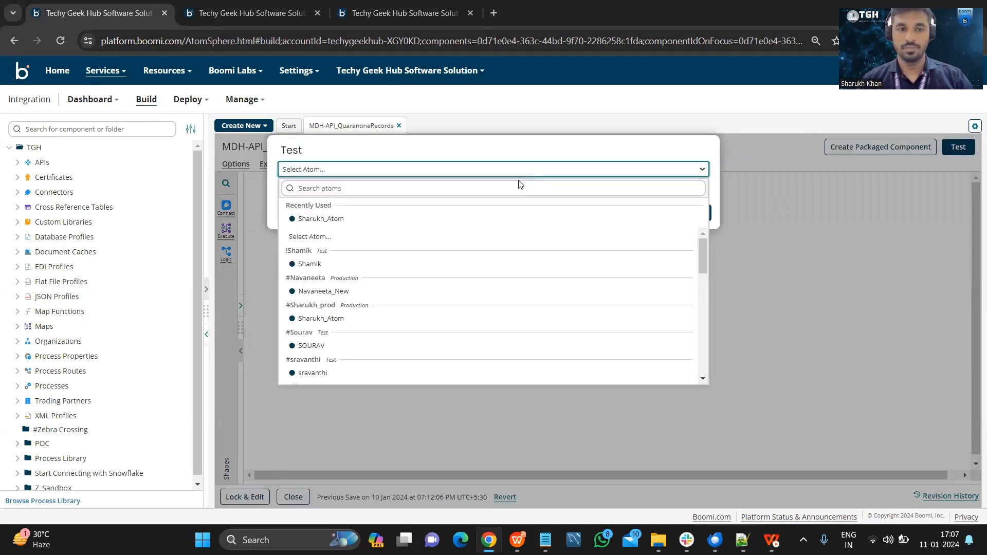
pyautogui.click(442, 221)
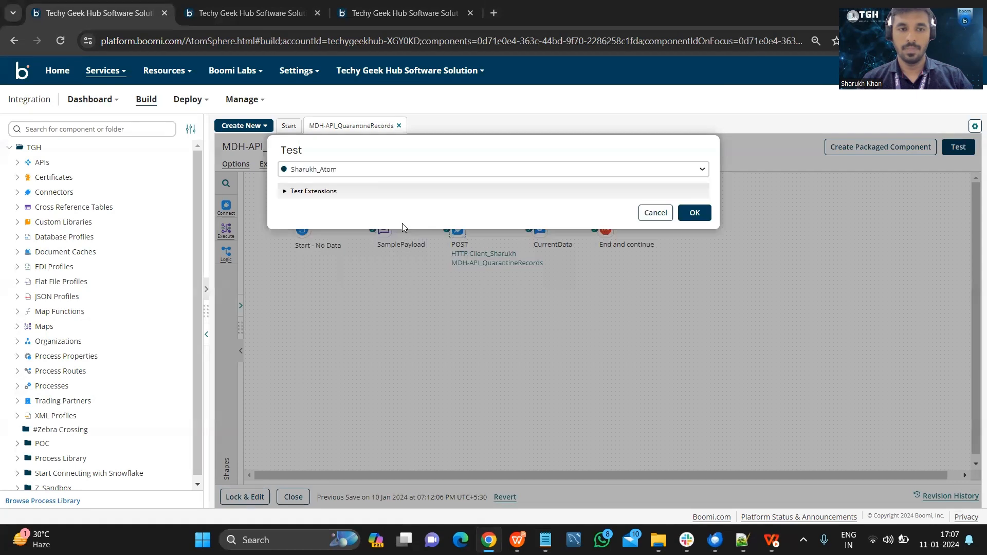
pyautogui.click(312, 192)
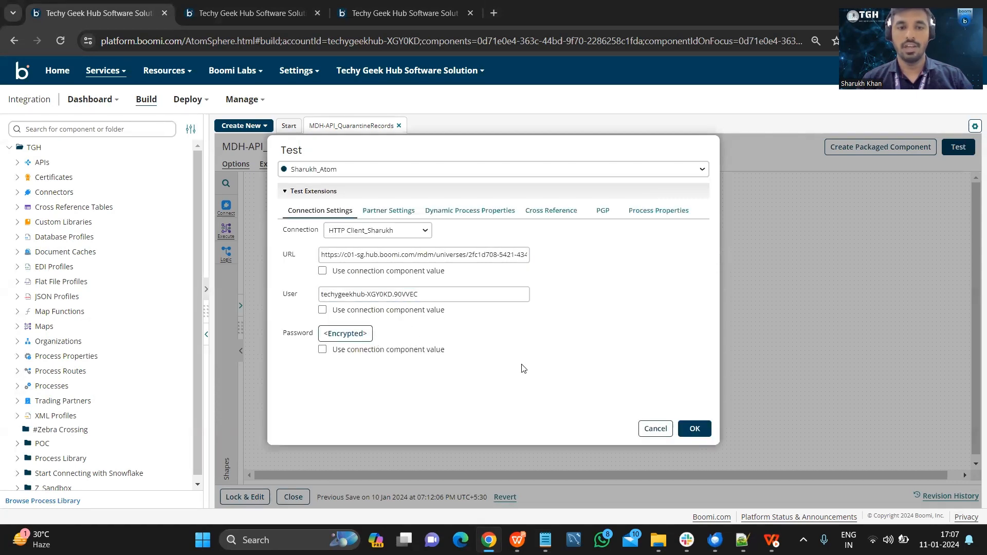
pyautogui.click(694, 428)
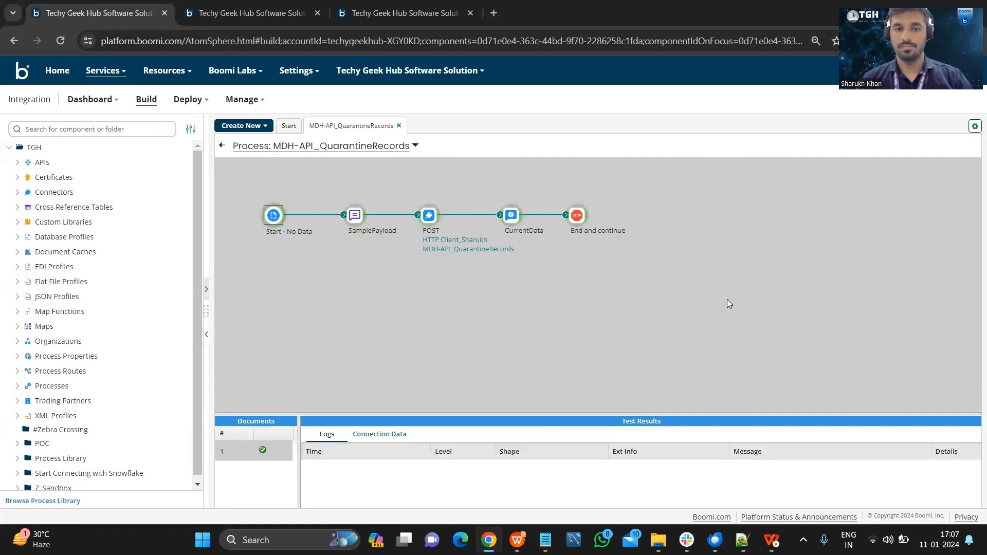
# Open the quarantine entries under Stewardship in the Master Data Hub and examine the details of the entry with entity ID 104.
pyautogui.click(367, 5)
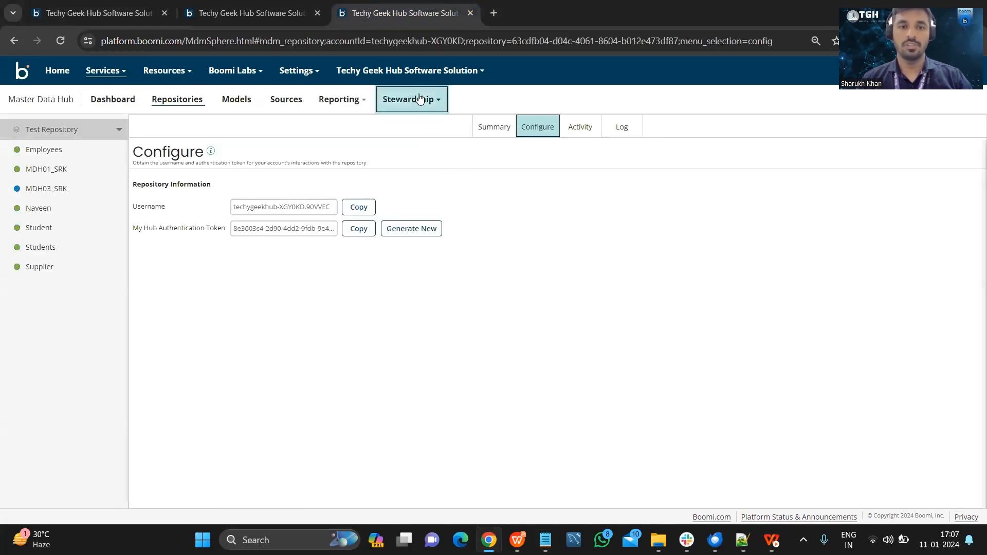
pyautogui.click(419, 100)
pyautogui.click(415, 145)
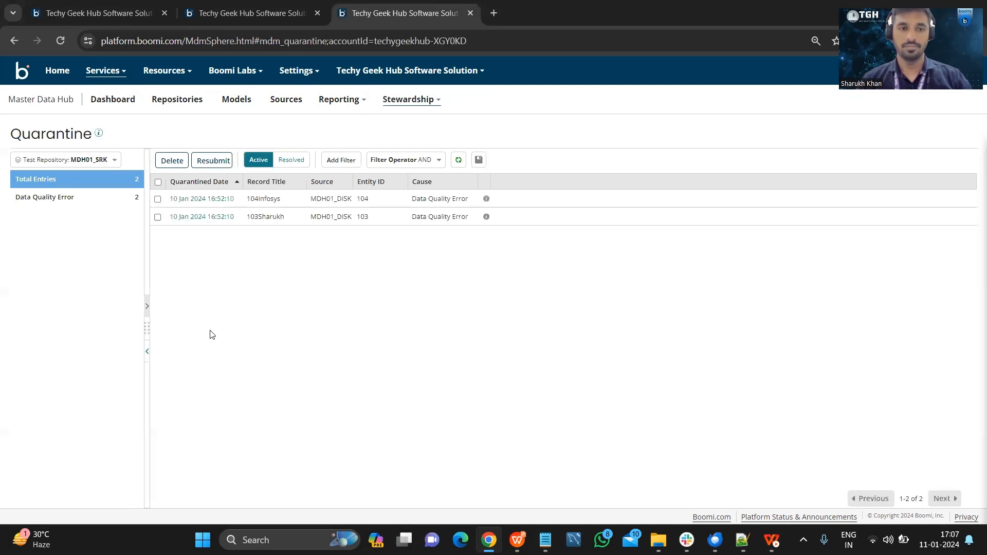
pyautogui.click(216, 199)
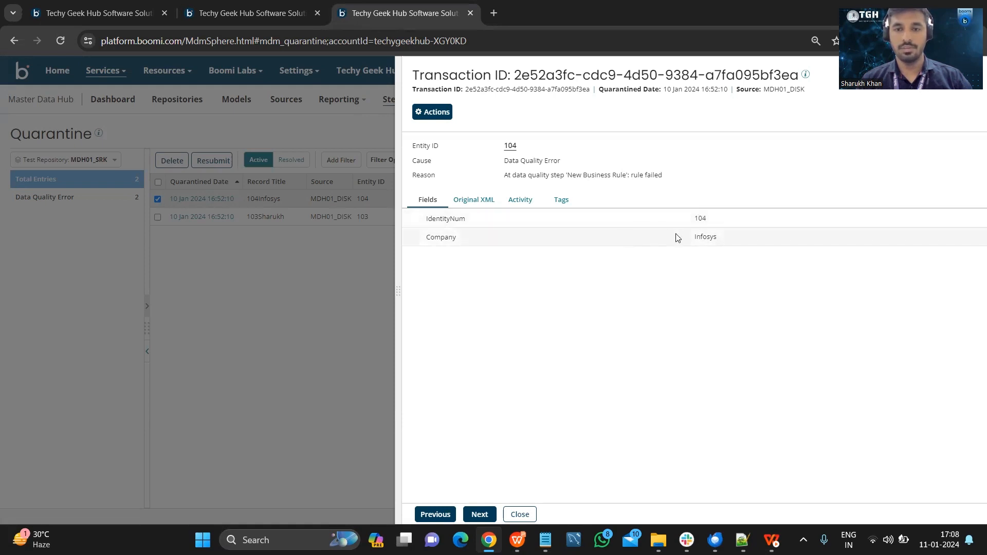
pyautogui.click(524, 514)
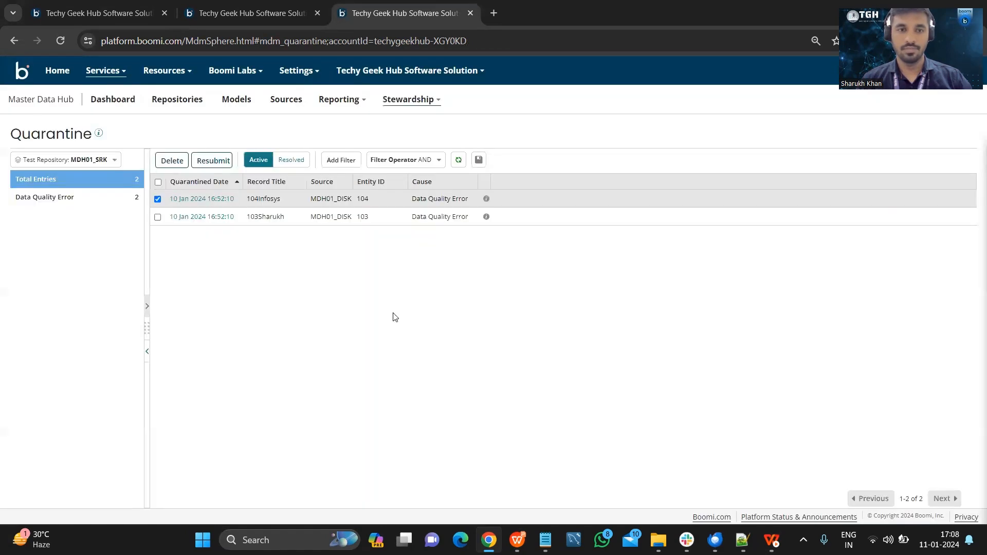
# Return to the MDH-API_QuarantineRecords process and view the test run's source data for the End and continue shape.
pyautogui.click(247, 4)
pyautogui.click(112, 7)
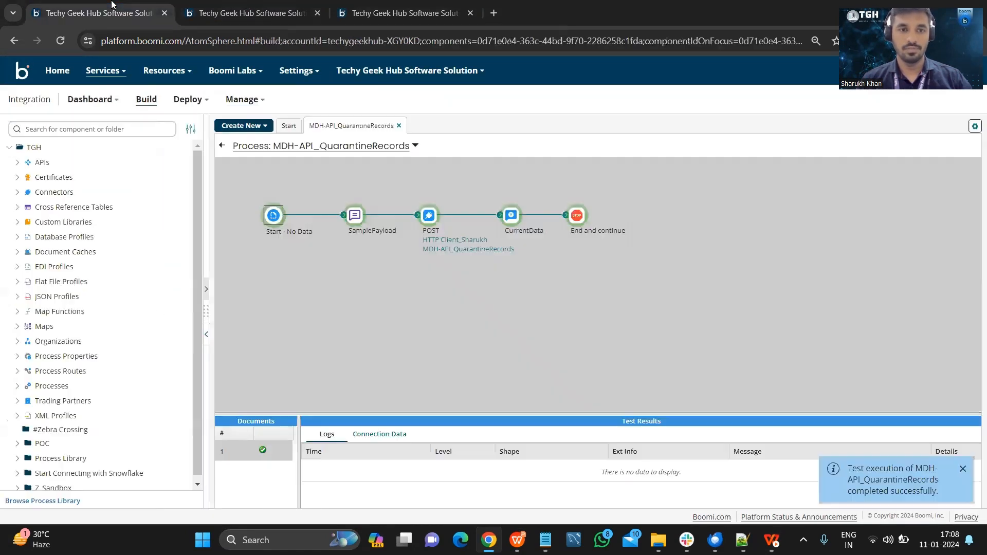
pyautogui.click(576, 215)
pyautogui.click(383, 434)
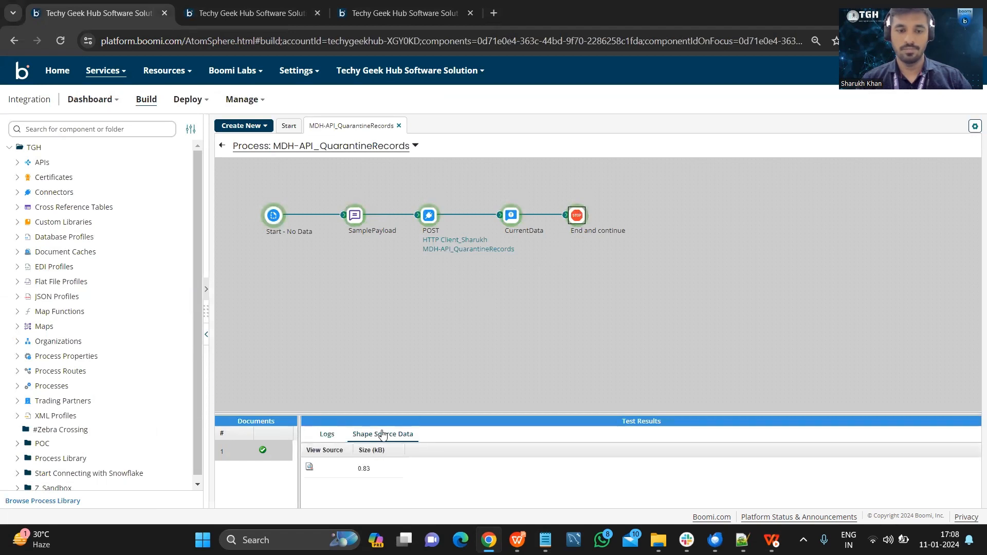
pyautogui.click(310, 468)
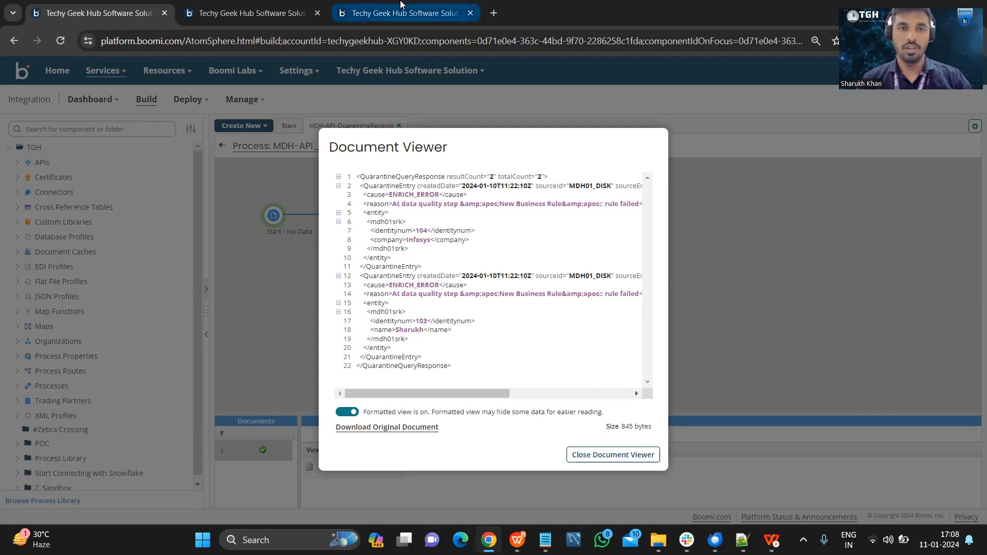
# Examine the quarantine entry with entity ID 103 in the Master Data Hub and compare it with the process's query response.
pyautogui.click(401, 6)
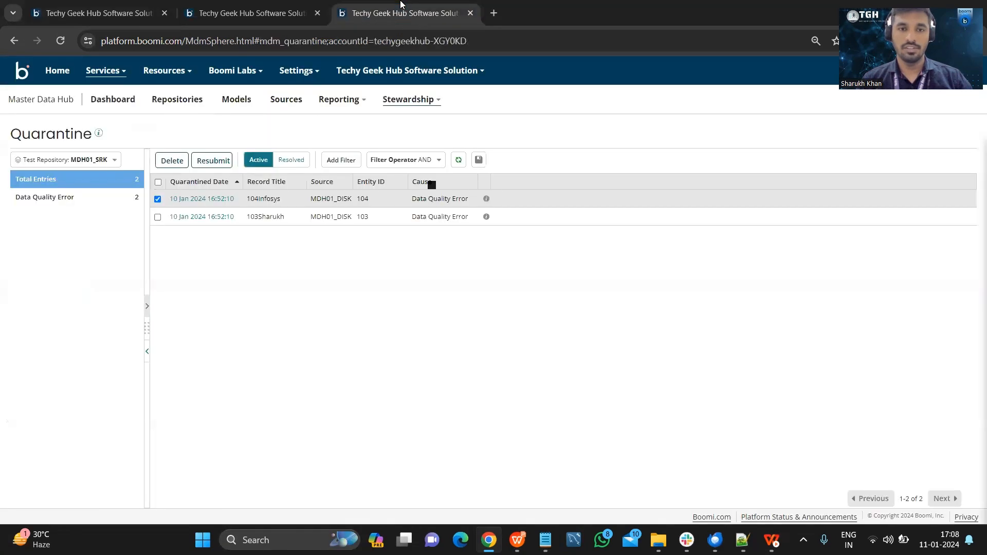
pyautogui.click(206, 219)
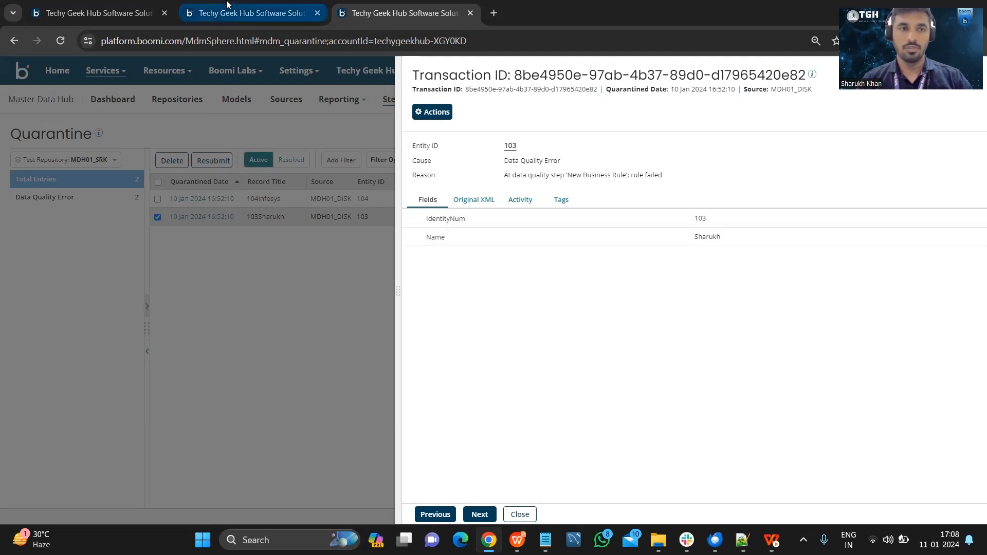
pyautogui.click(97, 13)
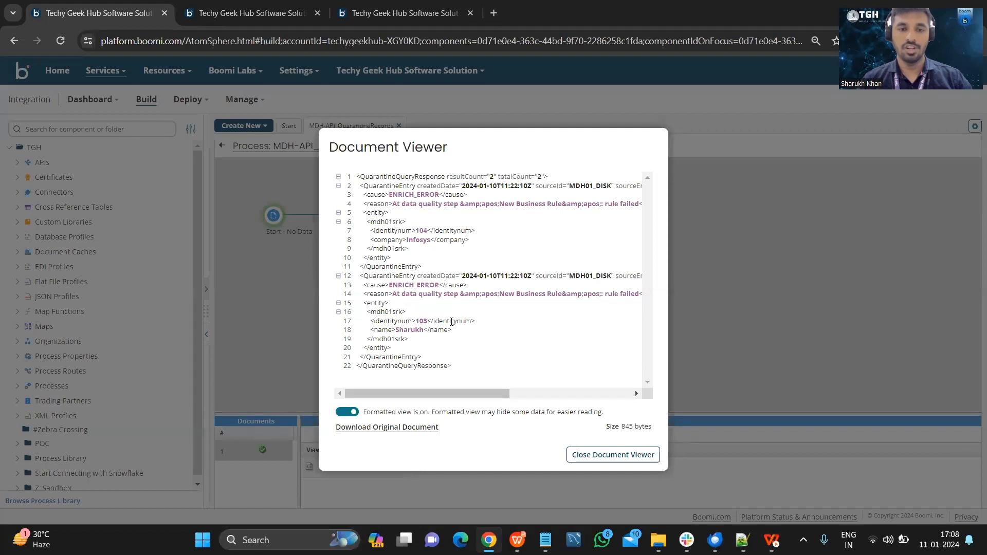
# Switch to the WPS Presentation slide show and advance past the References slide to the closing THANK YOU slide.
pyautogui.press('super+Tab')
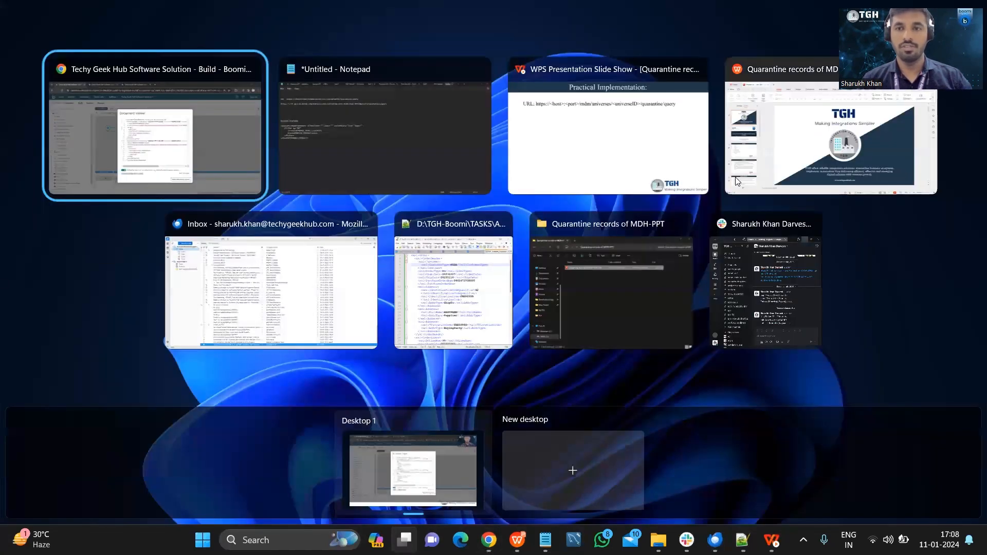
pyautogui.click(671, 132)
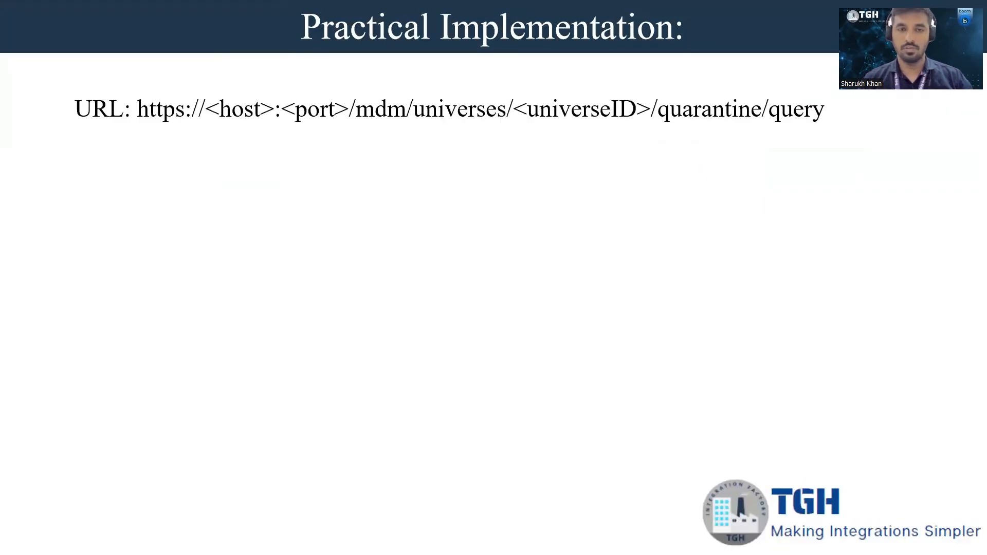
pyautogui.press('Right')
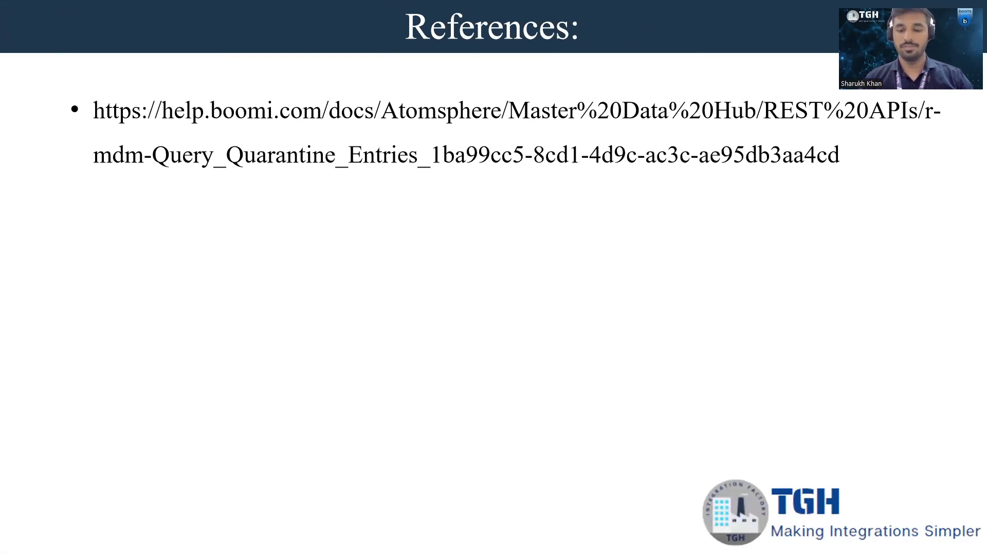
pyautogui.press('Right')
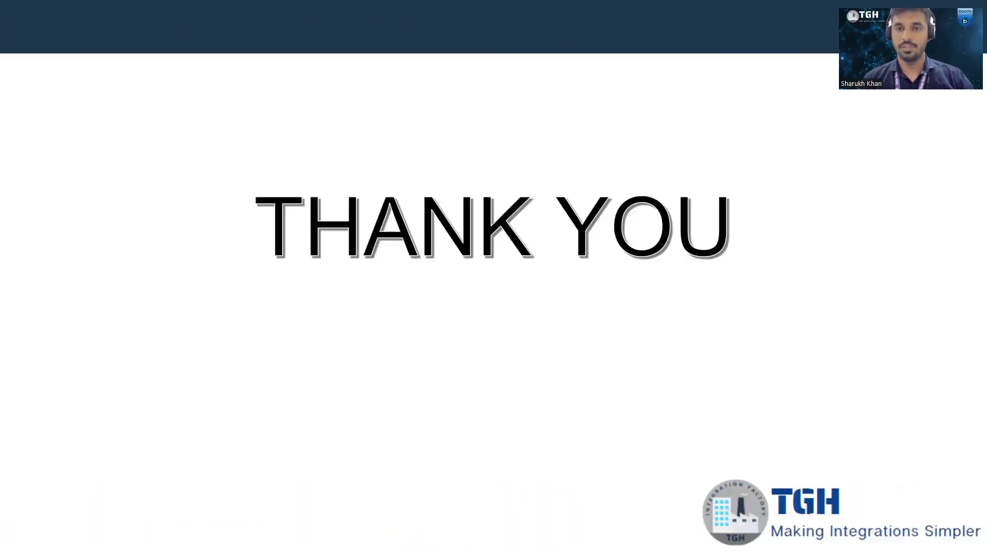